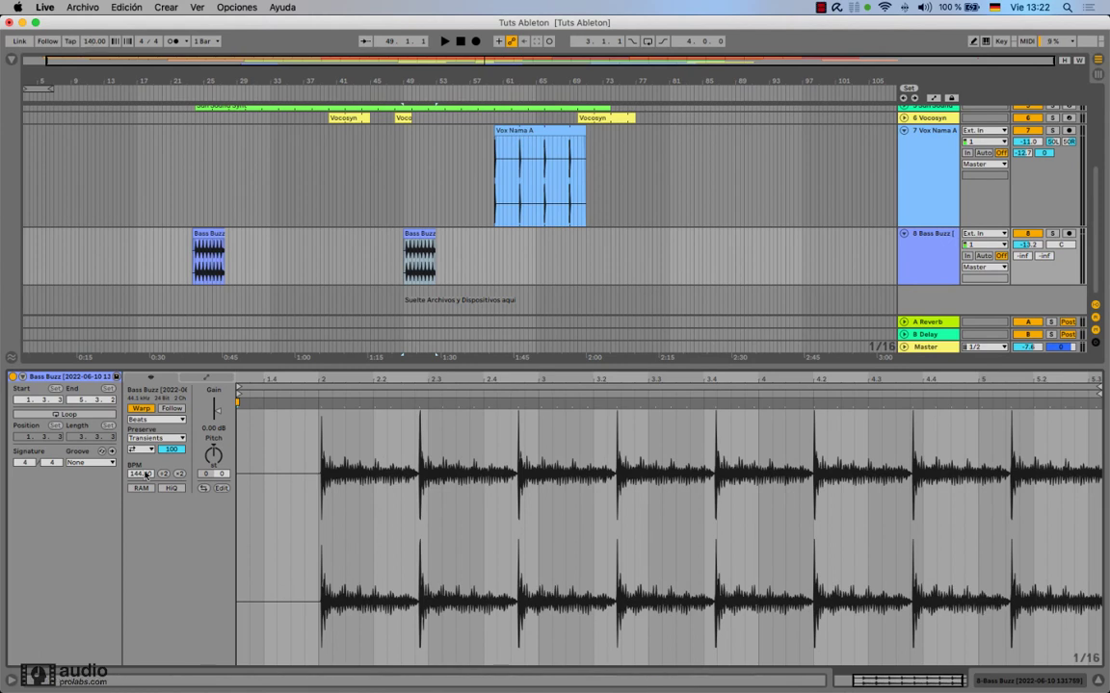
Examine the warp tempo settings of the Vox Nama A, Tin Flute and first Acid House Beat clips.
left_click(526, 129)
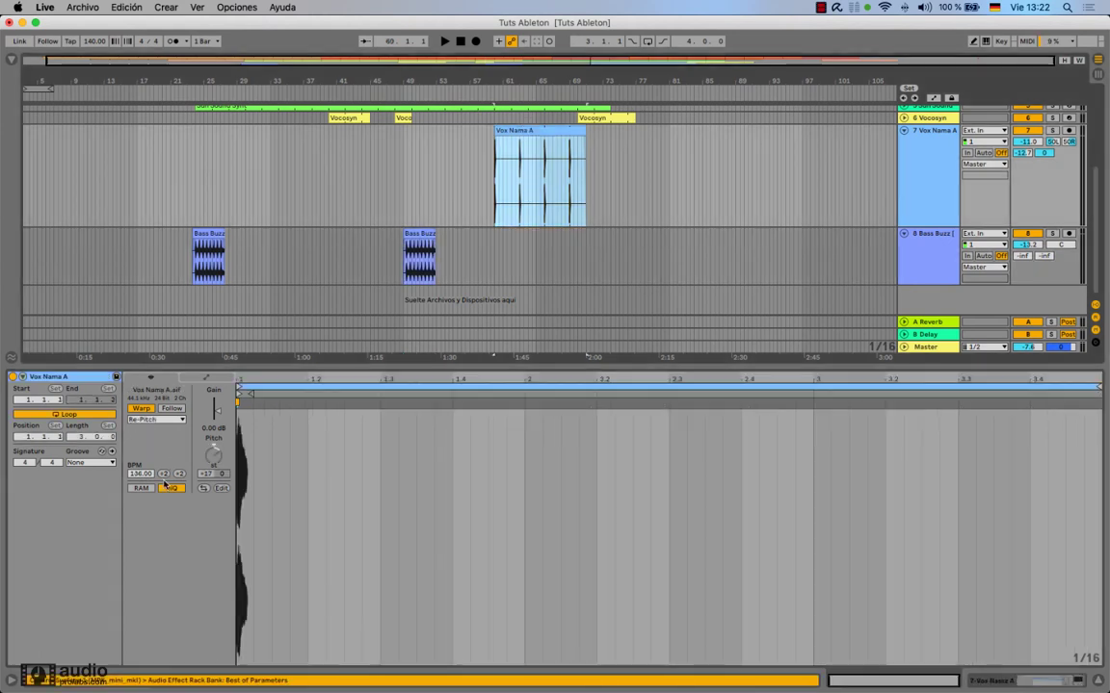
scroll(382, 136, "up", 5)
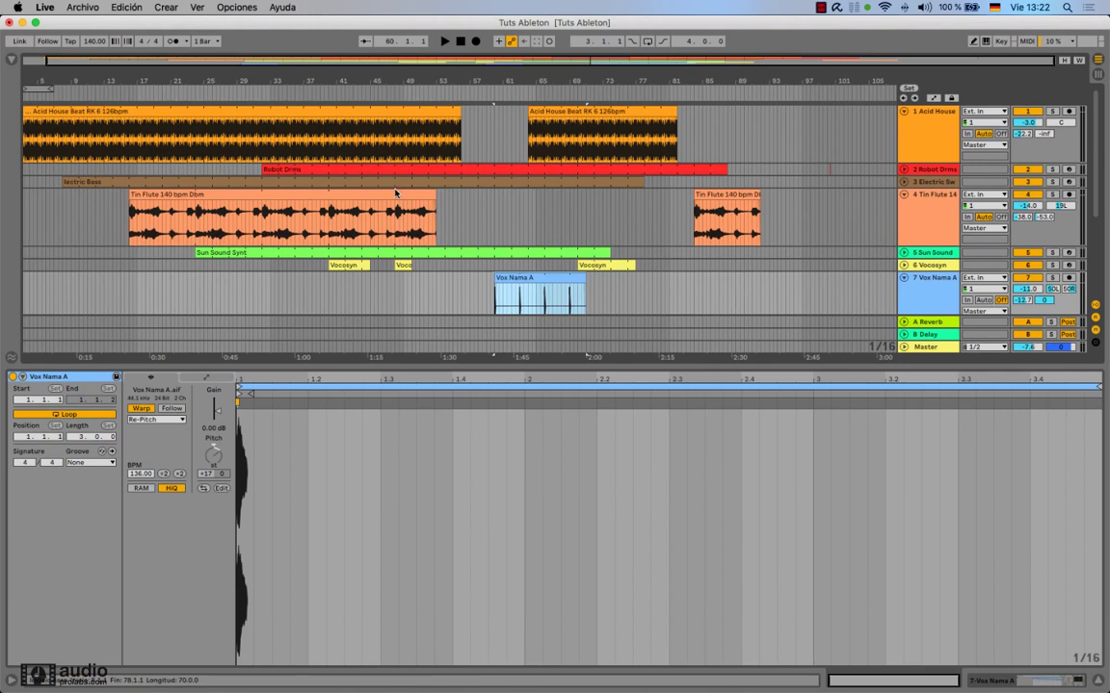
left_click(358, 193)
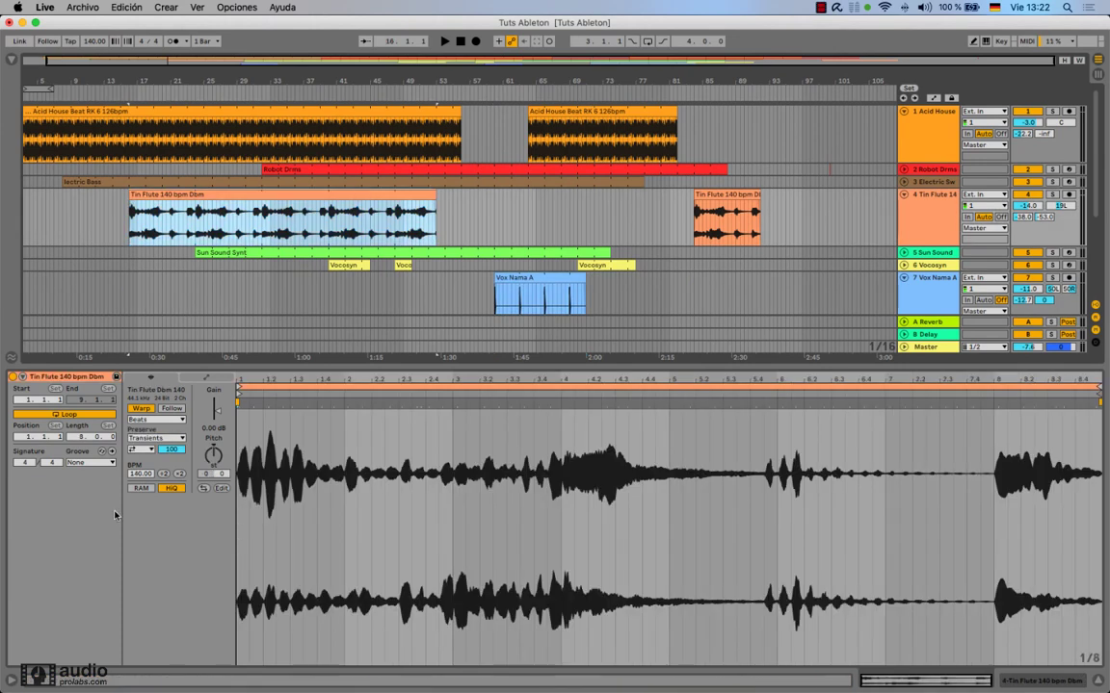
left_click(280, 110)
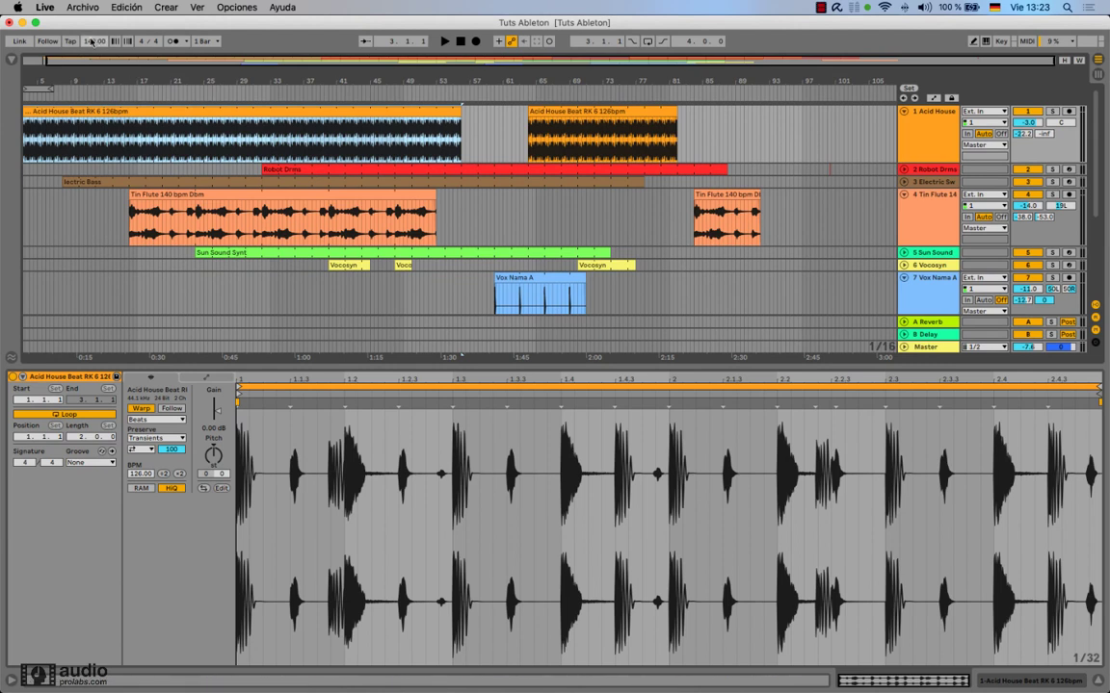
Switch the first Acid House Beat clip between tempo Lead and Follow, ending on Follow.
left_click(173, 409)
left_click(173, 409)
left_click(173, 408)
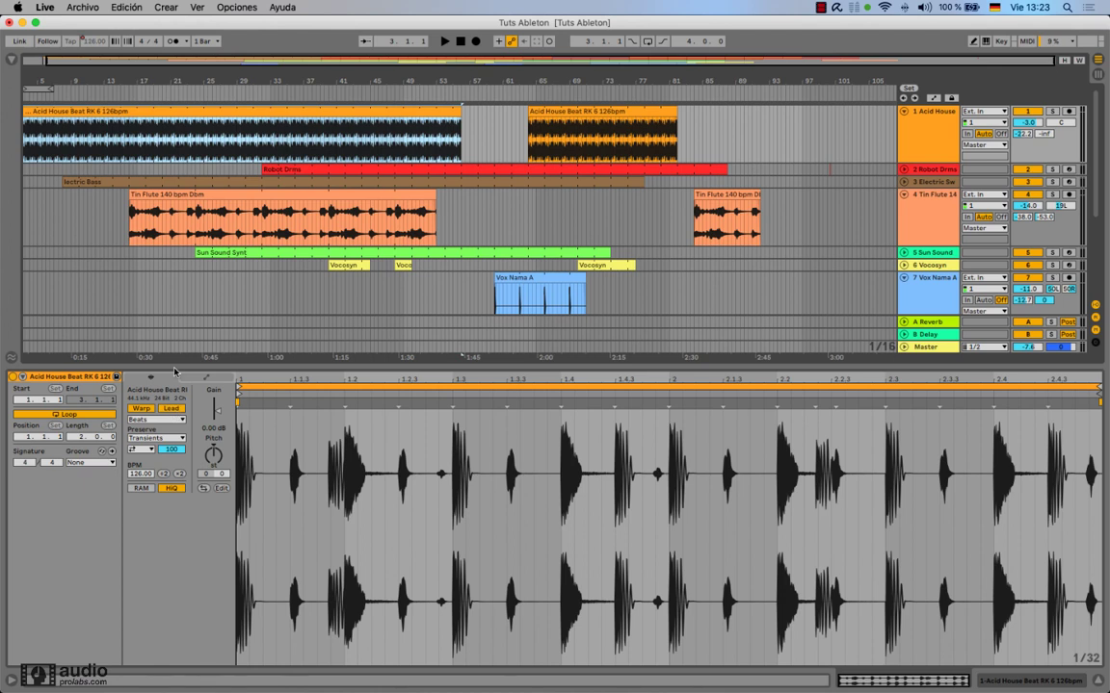
left_click(170, 409)
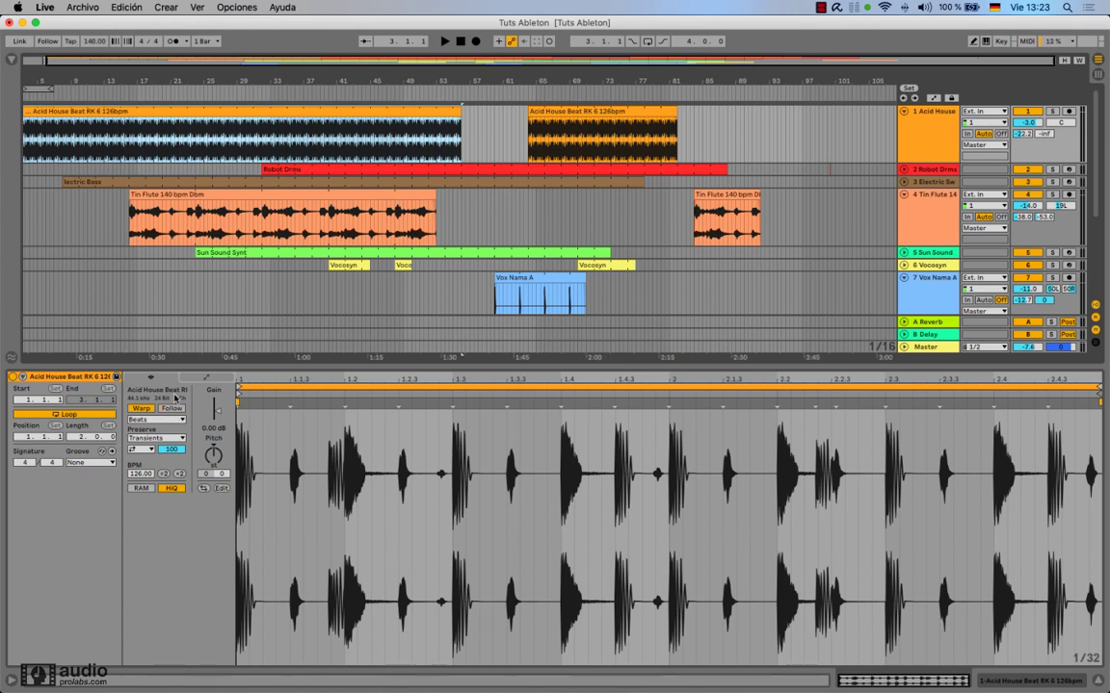
Set the song tempo to 141 BPM.
left_click_drag(97, 45, 96, 44)
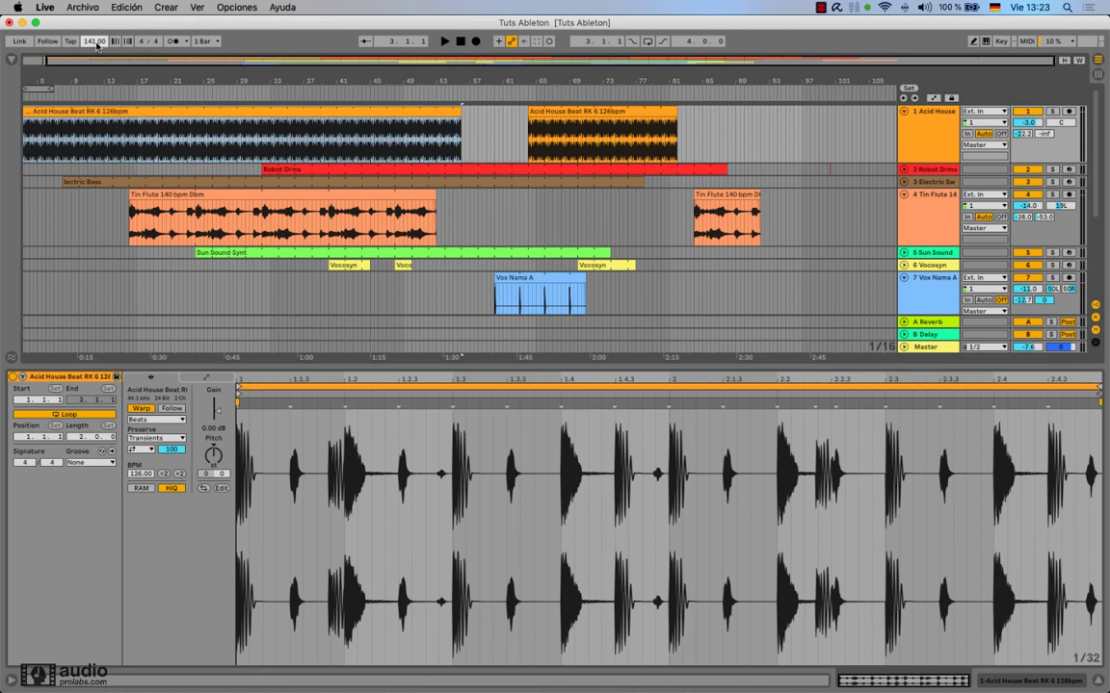
Try the first Acid House Beat clip as tempo leader while checking the song tempo inside the clip and in the gap after it.
left_click(172, 409)
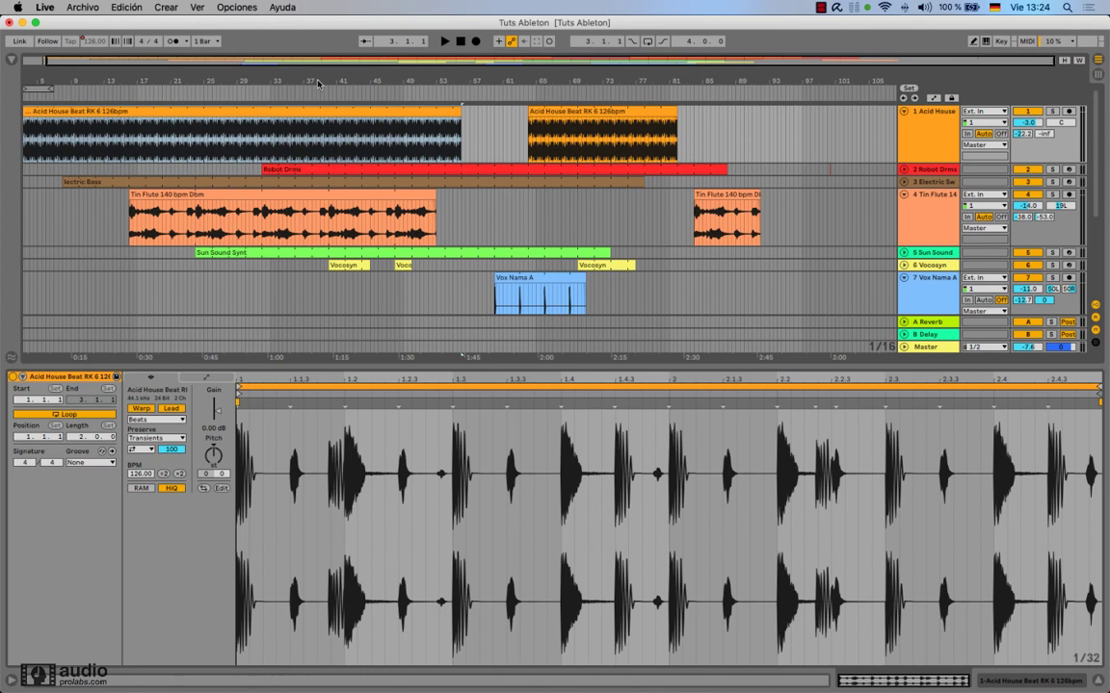
left_click(316, 124)
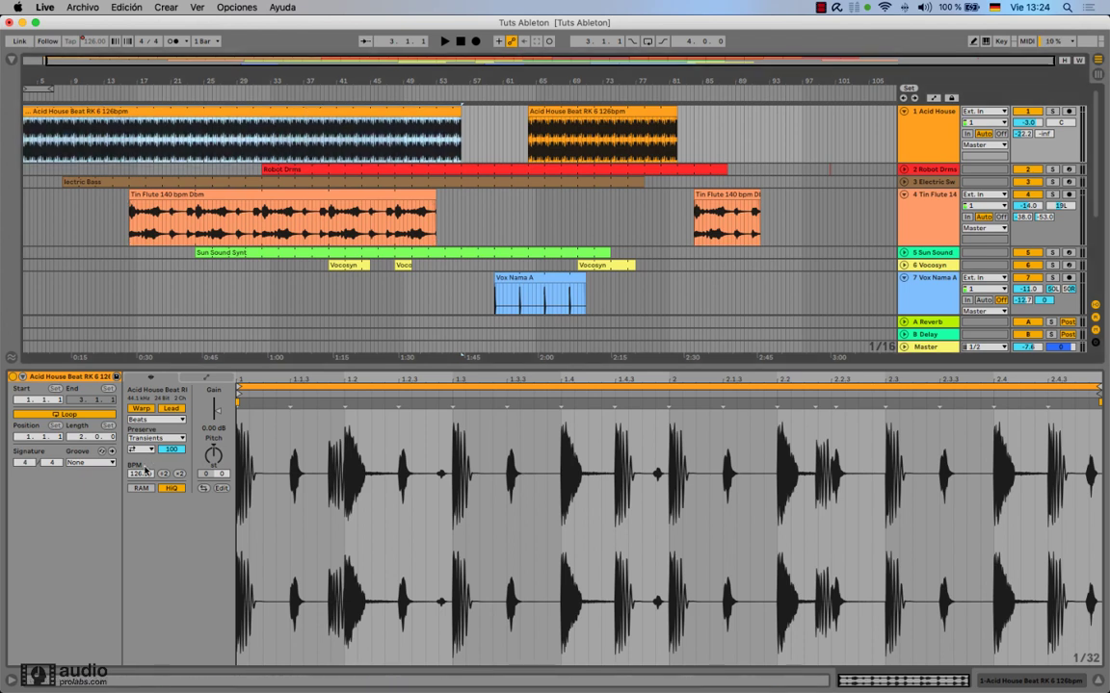
left_click(487, 129)
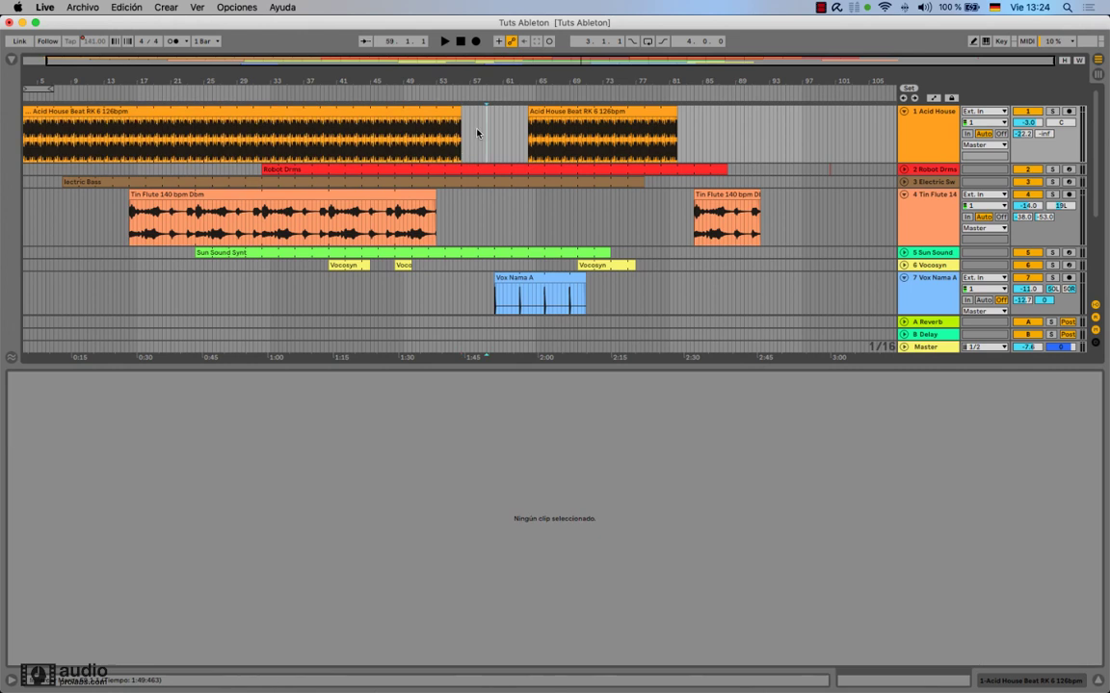
left_click_drag(477, 133, 523, 143)
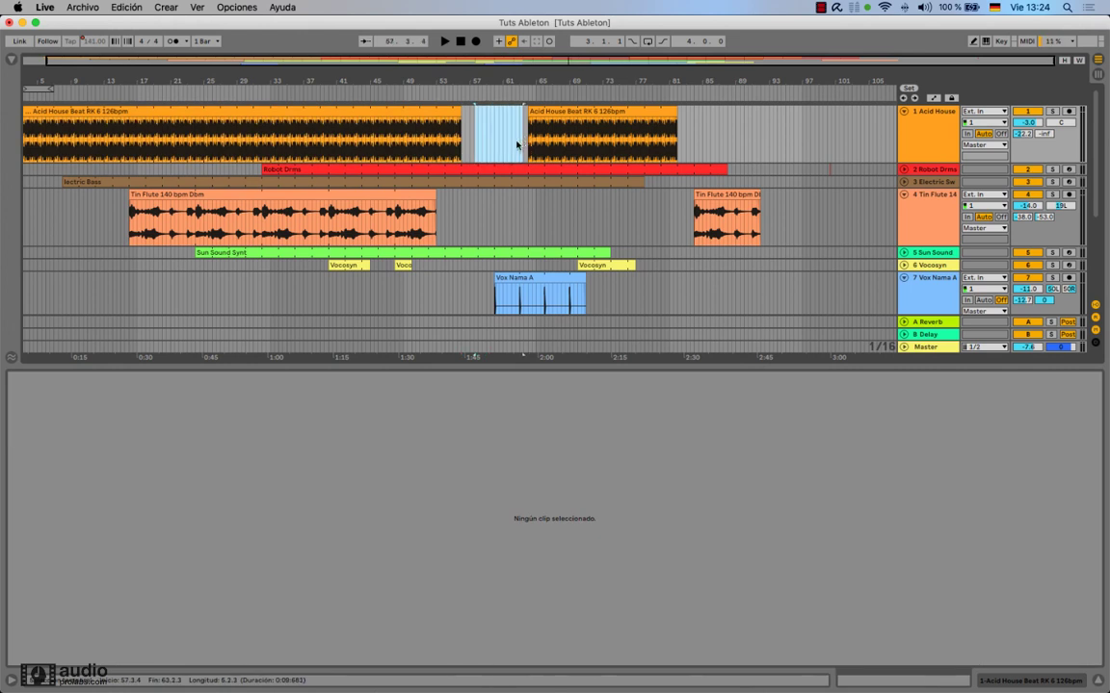
left_click(285, 145)
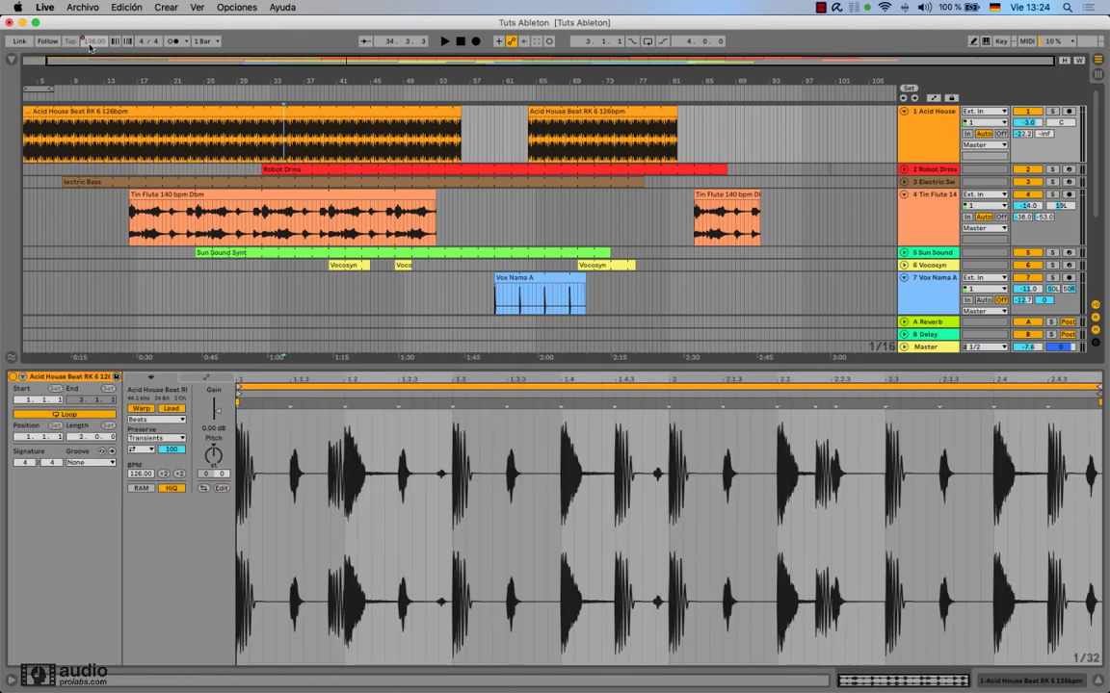
left_click(500, 151)
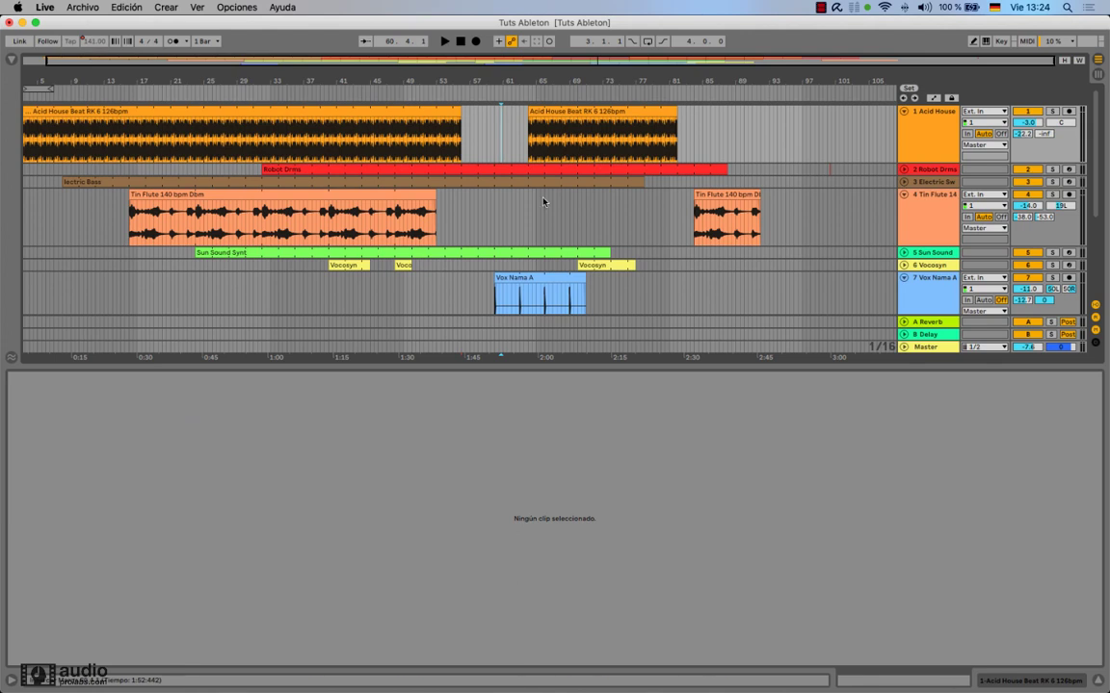
left_click(392, 112)
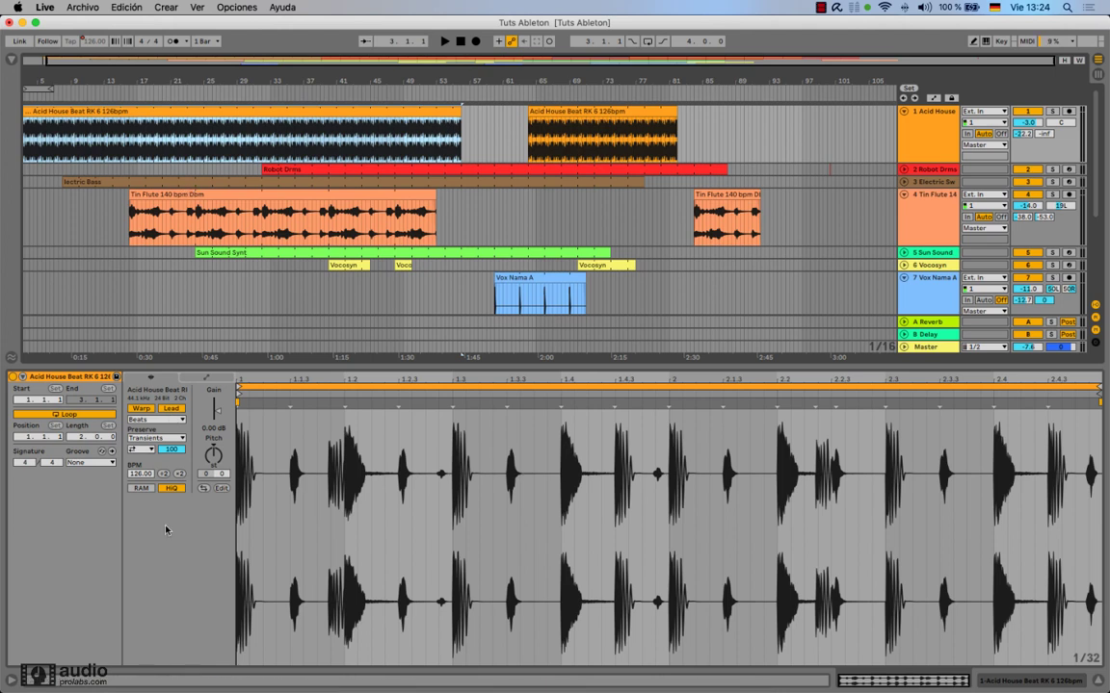
left_click(173, 410)
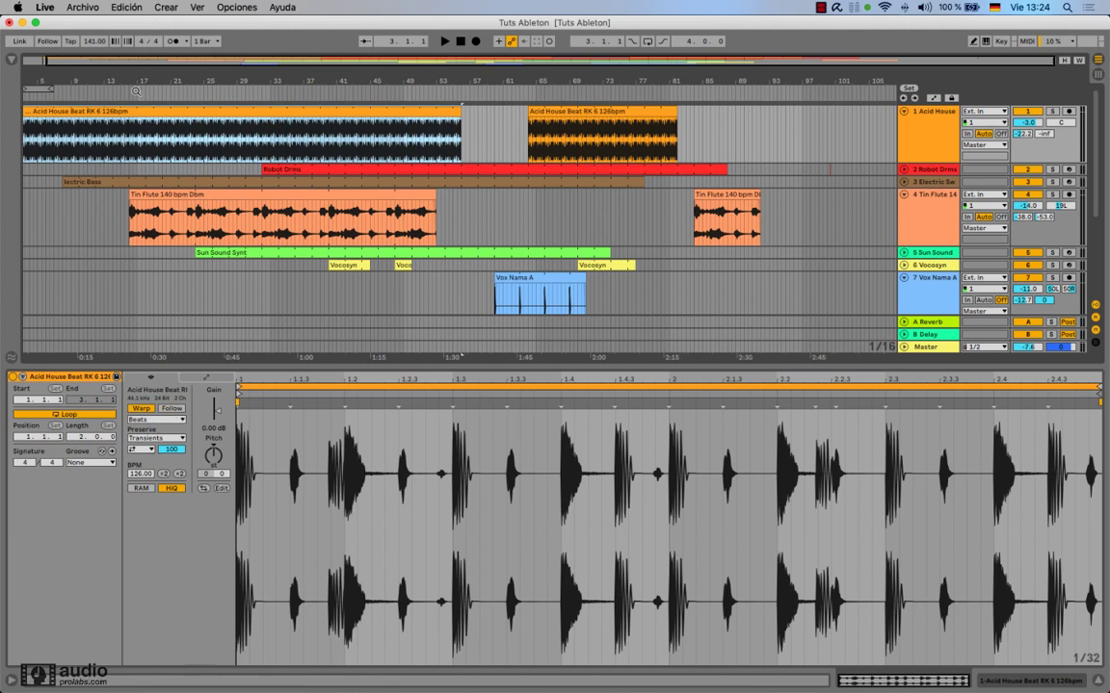
Compare the warp options of arrangement clips with those of the Tin Flute clip in Session View.
left_click(130, 137)
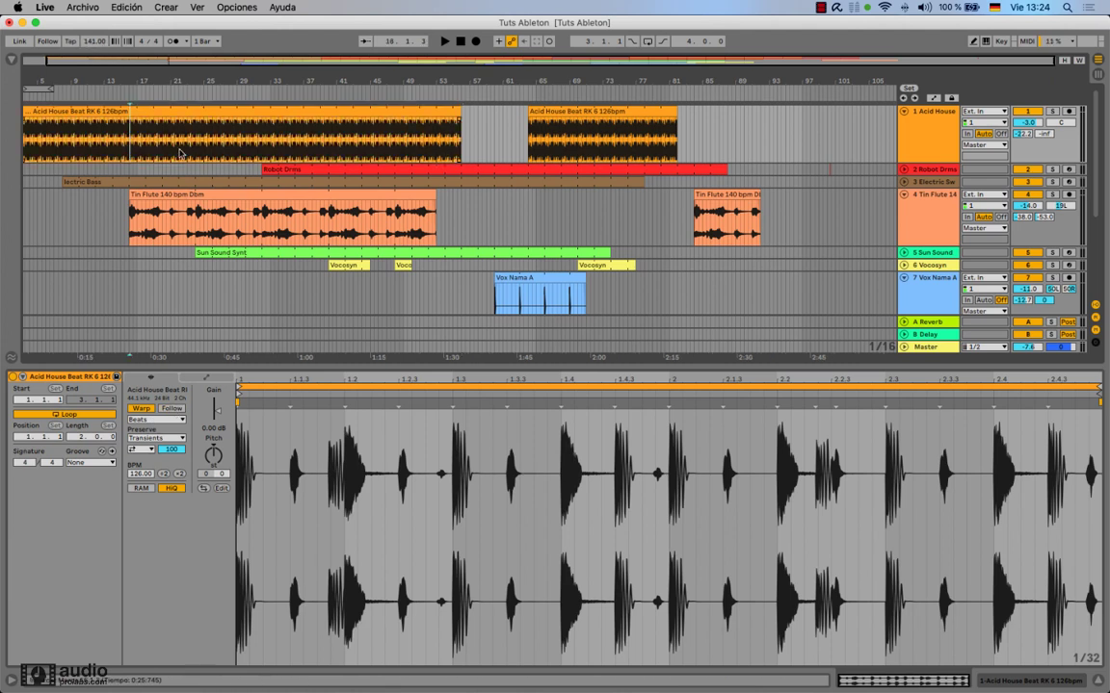
left_click(455, 217)
left_click(499, 140)
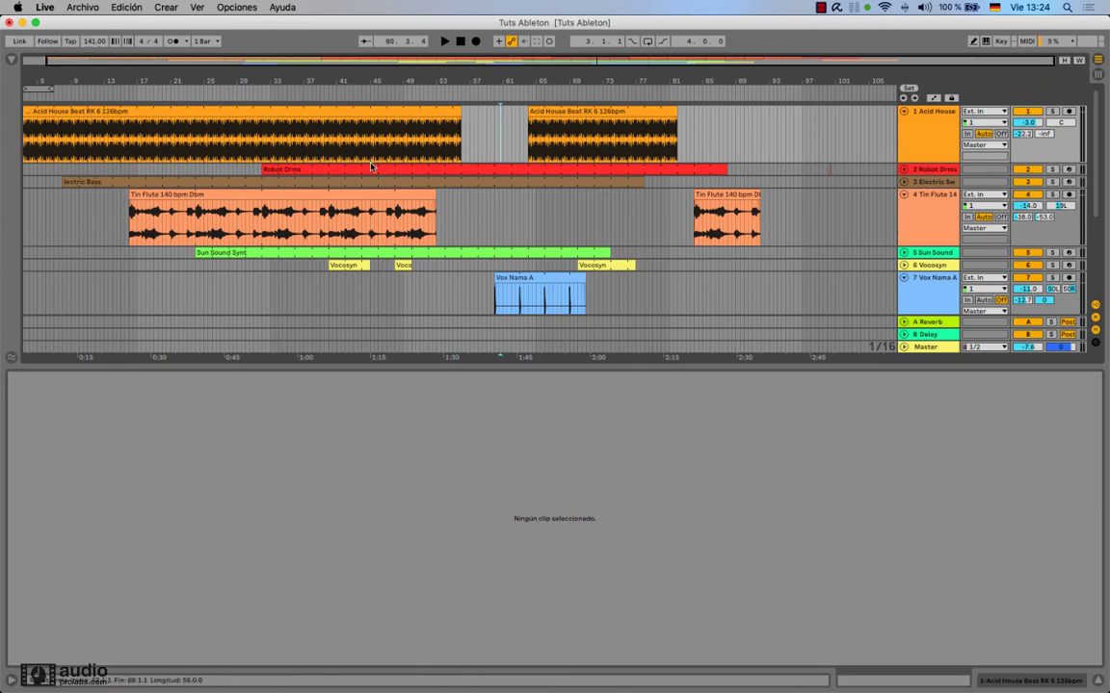
left_click(356, 112)
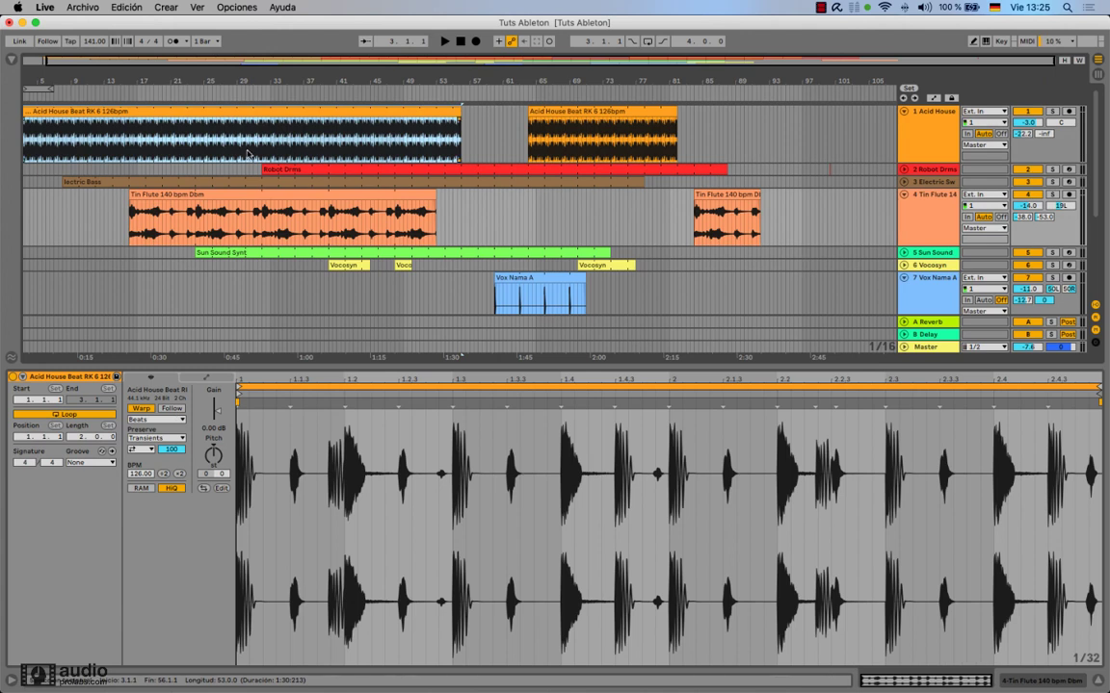
key("Tab")
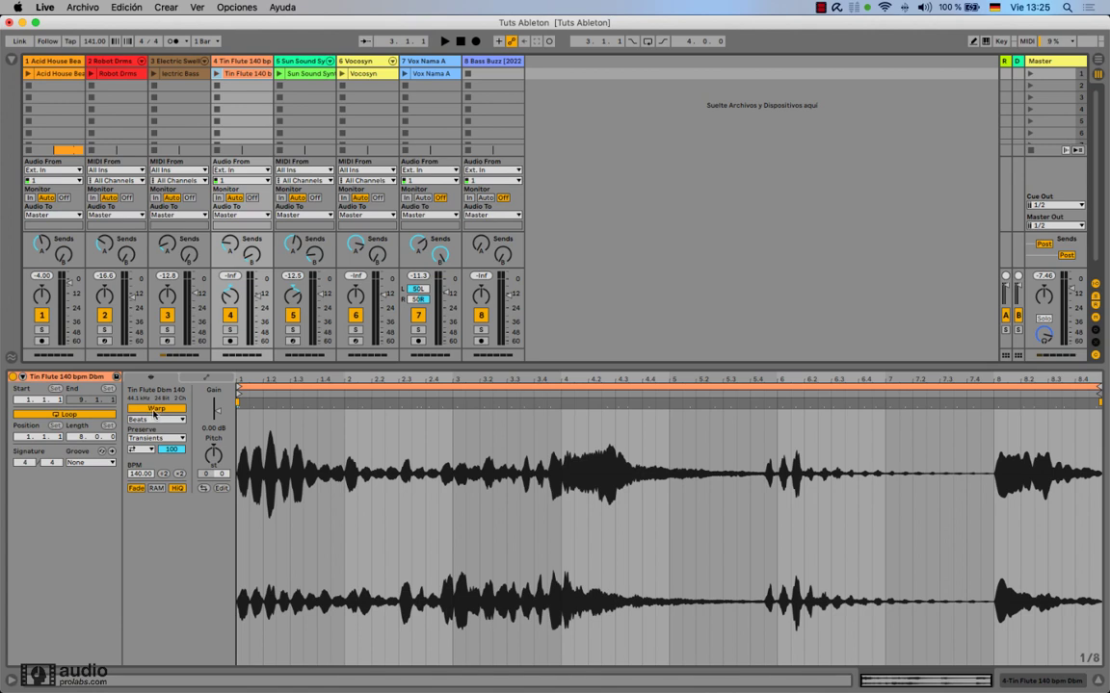
key("Tab")
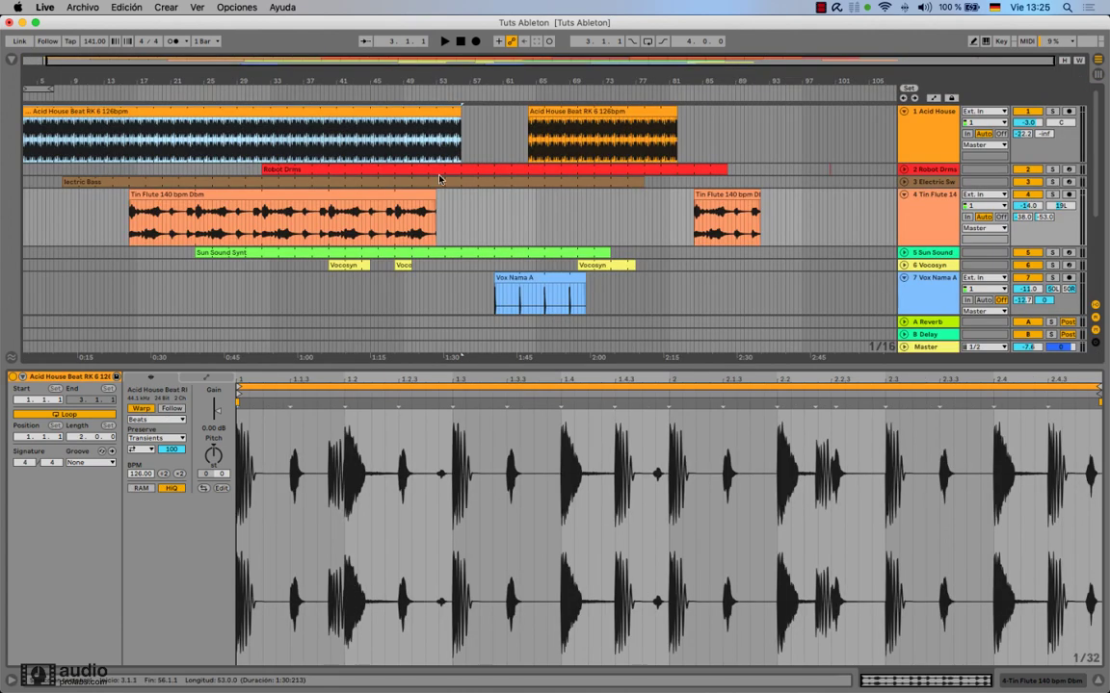
Check the Electric Bass MIDI clip and the first Tin Flute audio clip for tempo Lead/Follow options.
left_click(347, 124)
left_click(344, 180)
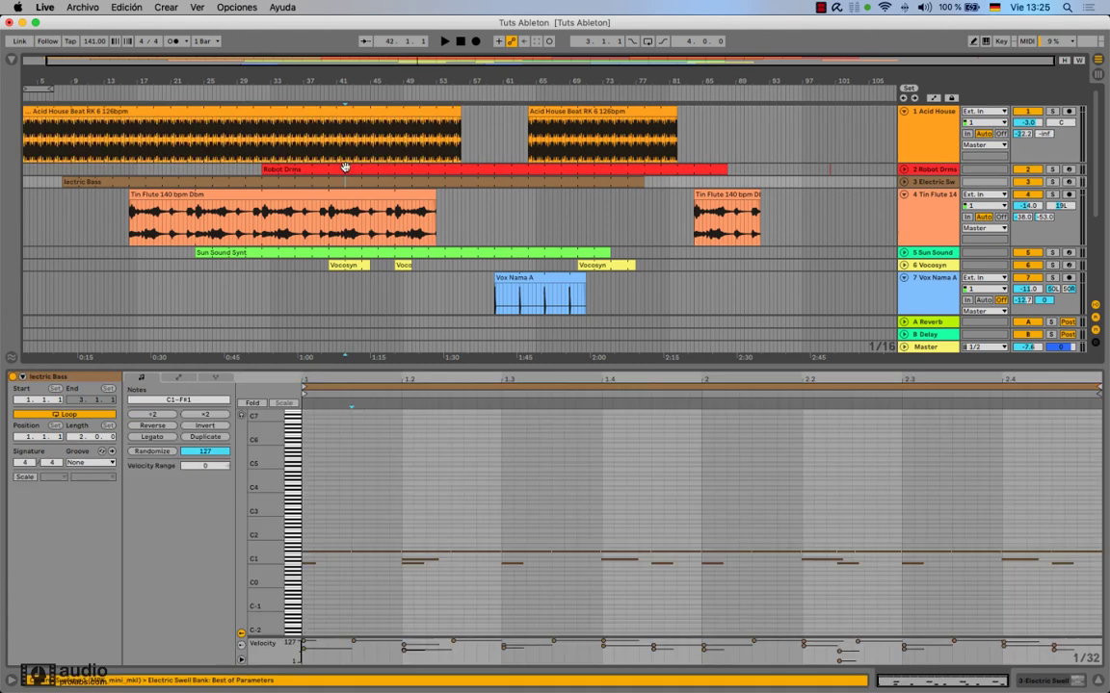
left_click(338, 195)
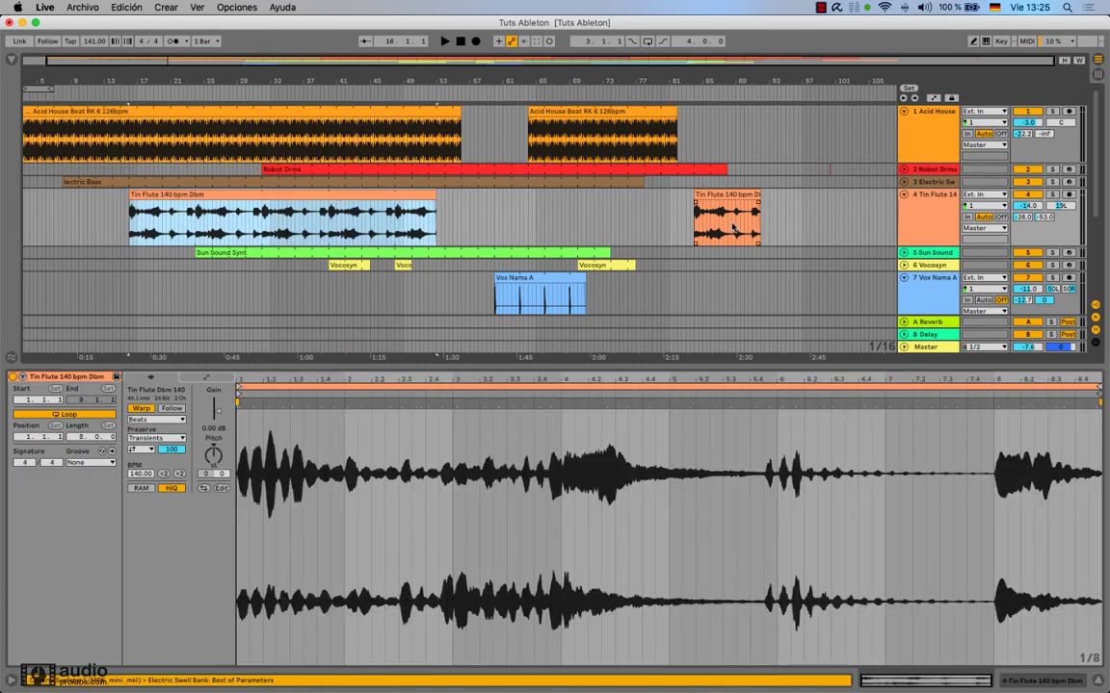
left_click(371, 231)
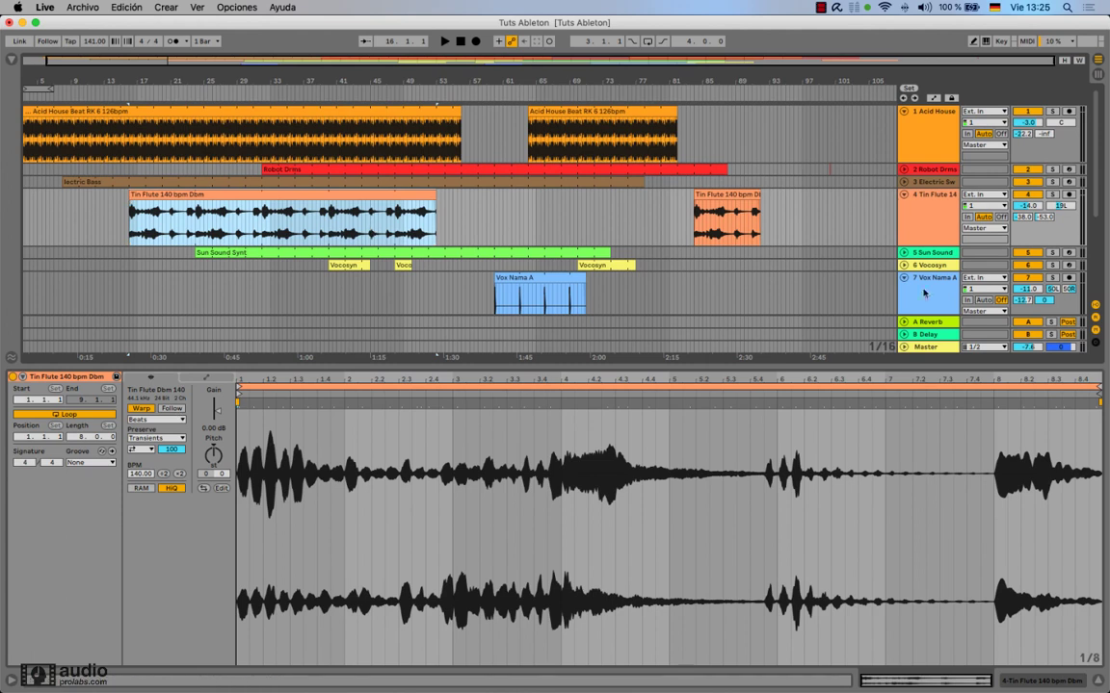
Set the warp tempo of the first Bass Buzz clip on track 8 to 136 BPM.
scroll(906, 202, "down", 5)
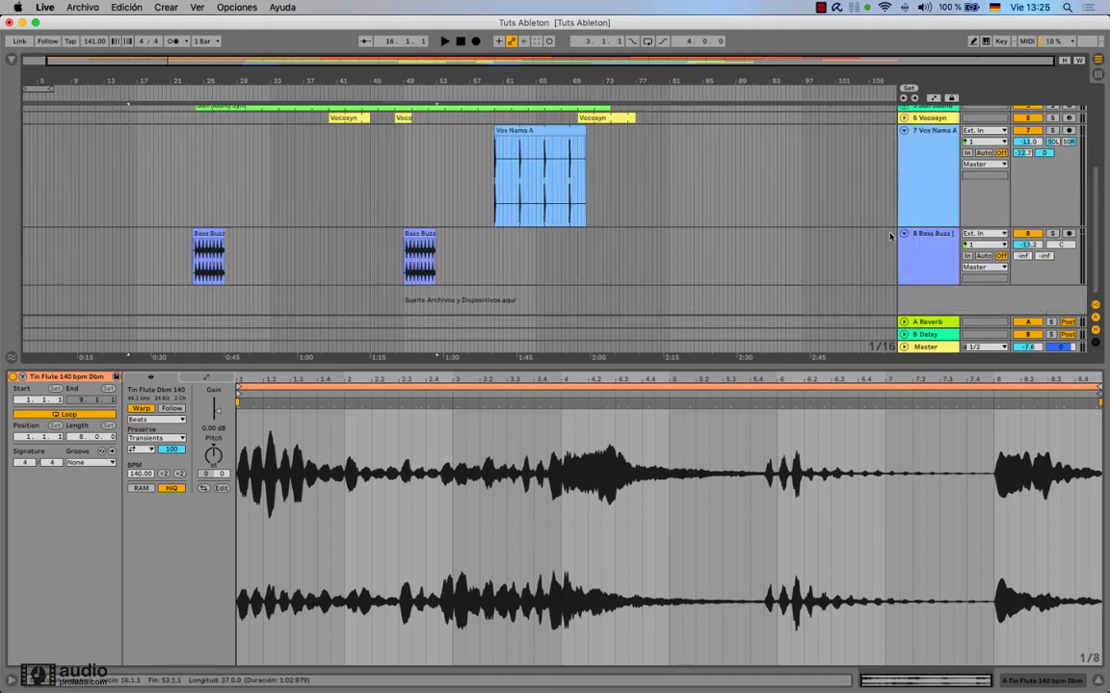
left_click(200, 254)
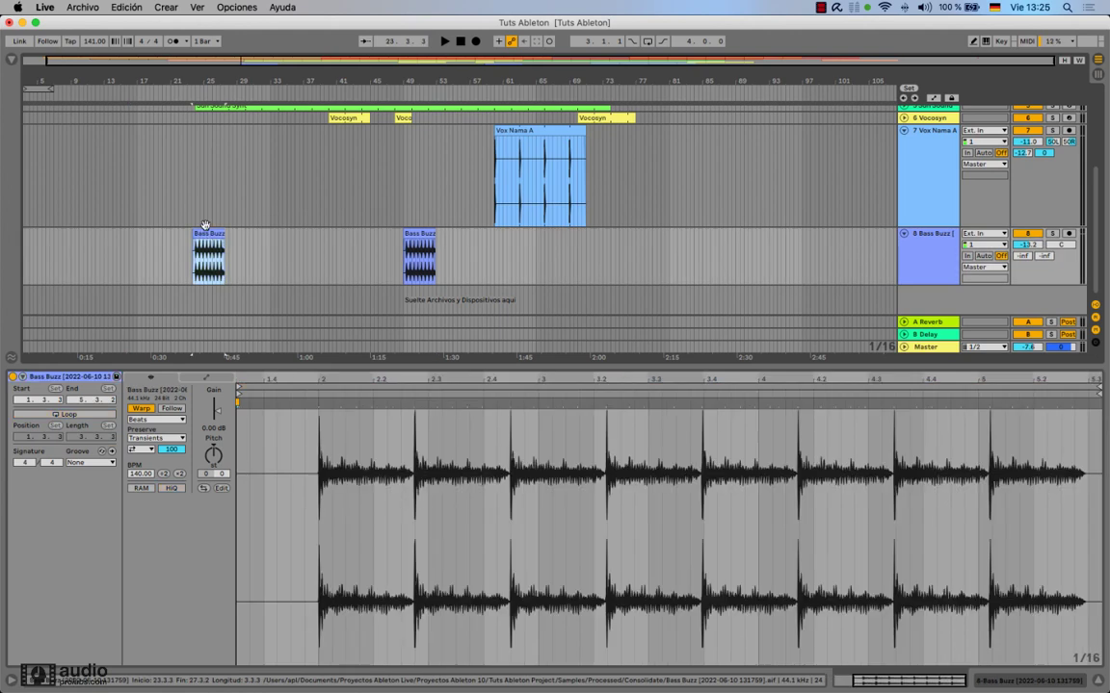
left_click(135, 475)
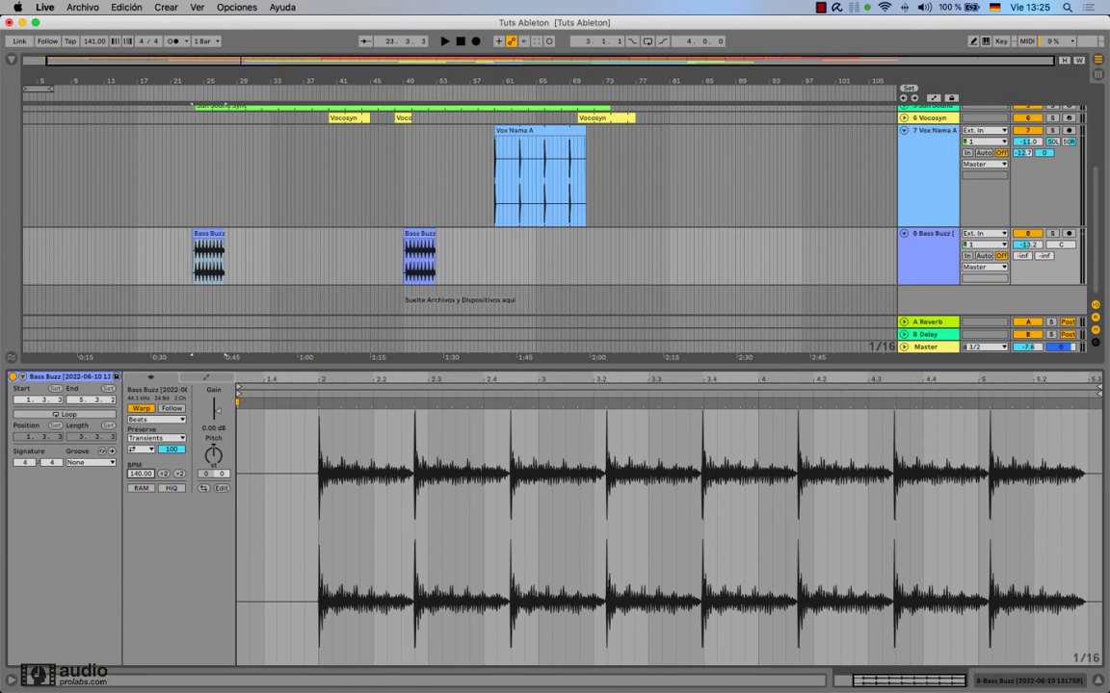
left_click_drag(135, 475, 136, 479)
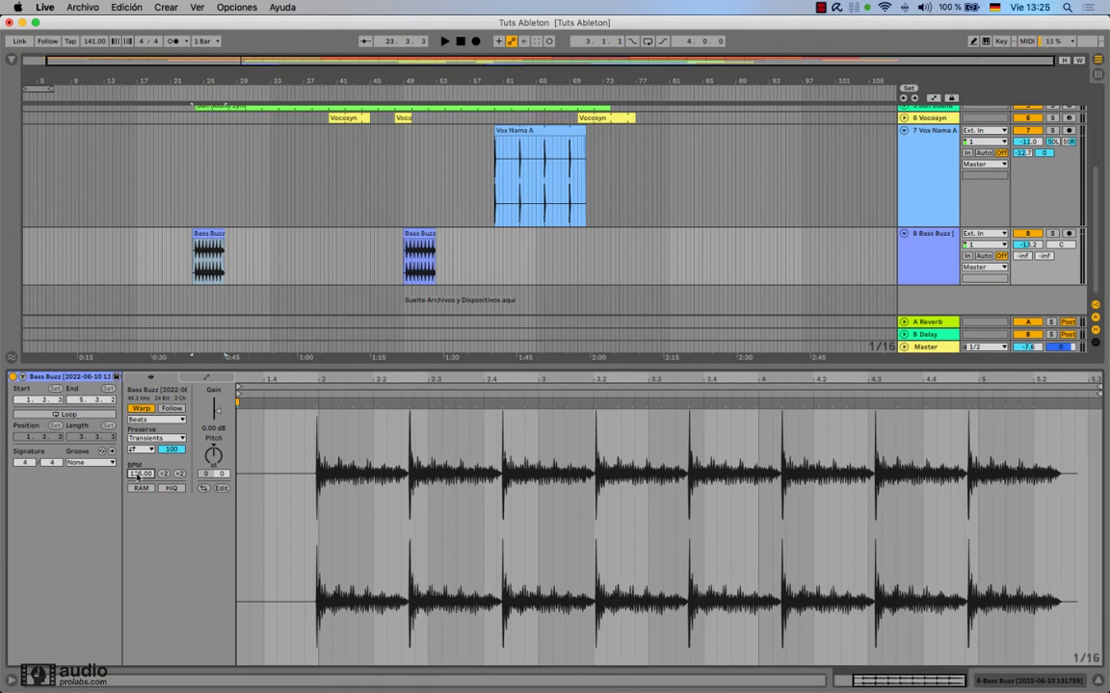
Check the second Bass Buzz clip's tempo and make the first Bass Buzz clip a tempo leader.
left_click(416, 249)
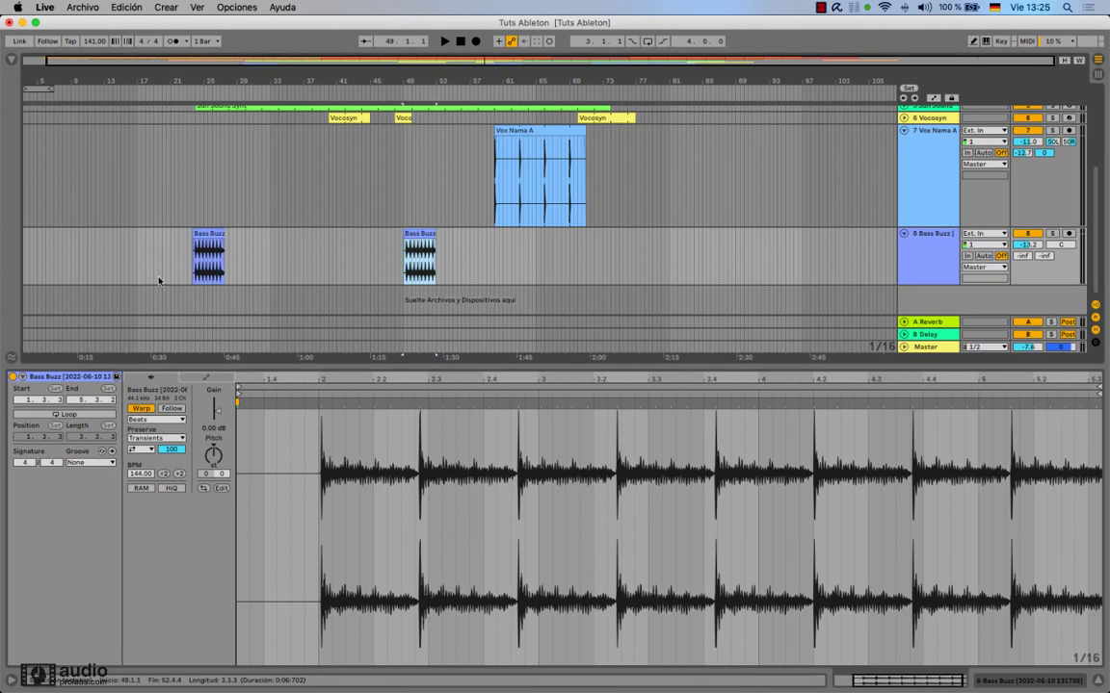
left_click(216, 239)
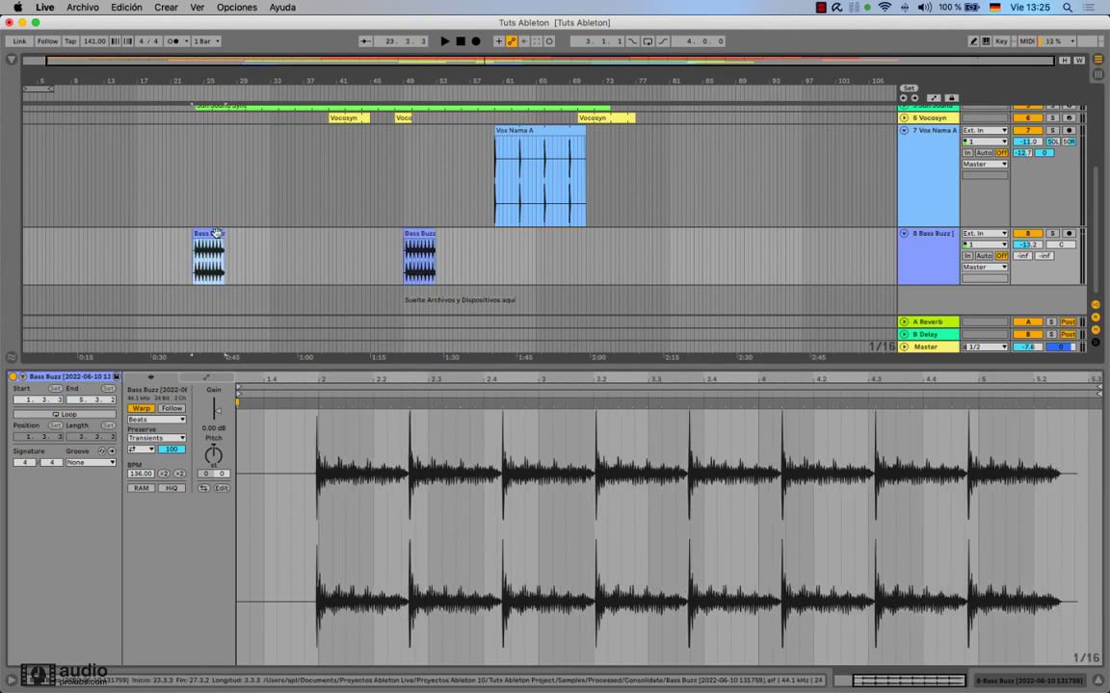
left_click(179, 410)
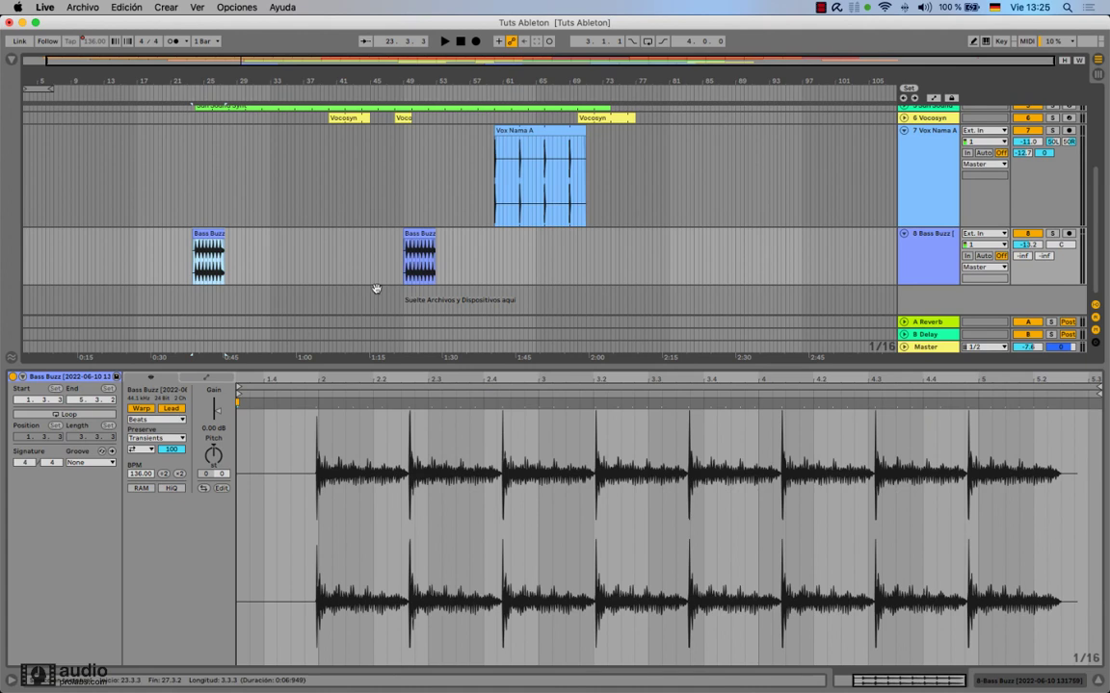
Show the arrangement's automation lanes and make the second Bass Buzz clip a tempo leader.
left_click(933, 99)
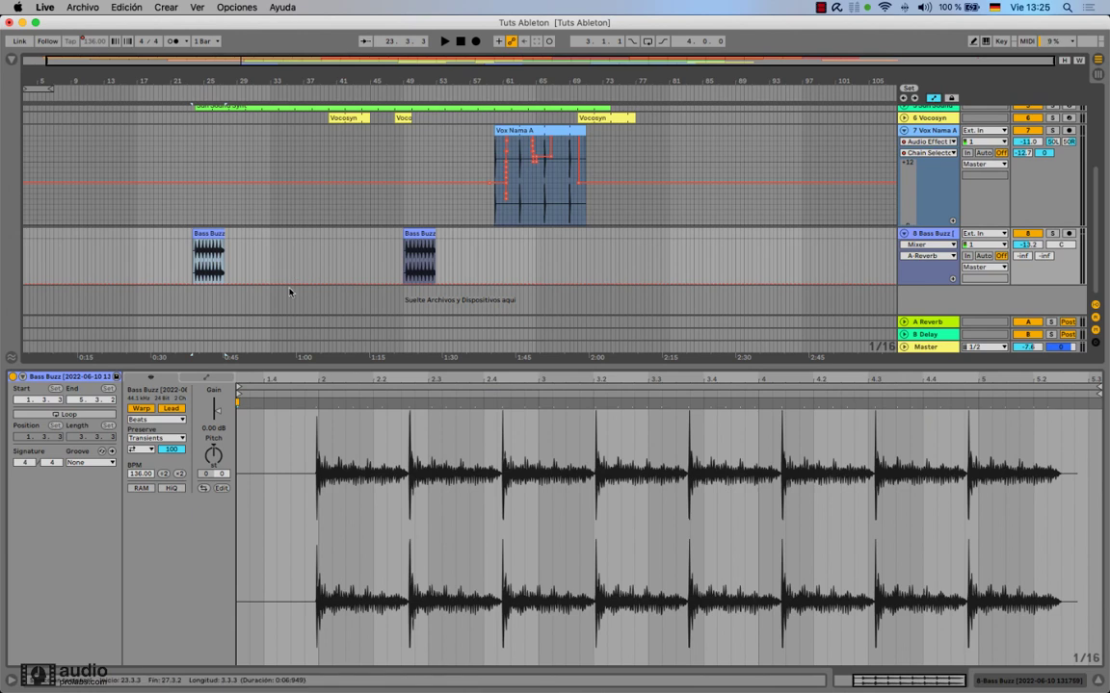
left_click(430, 235)
left_click(172, 409)
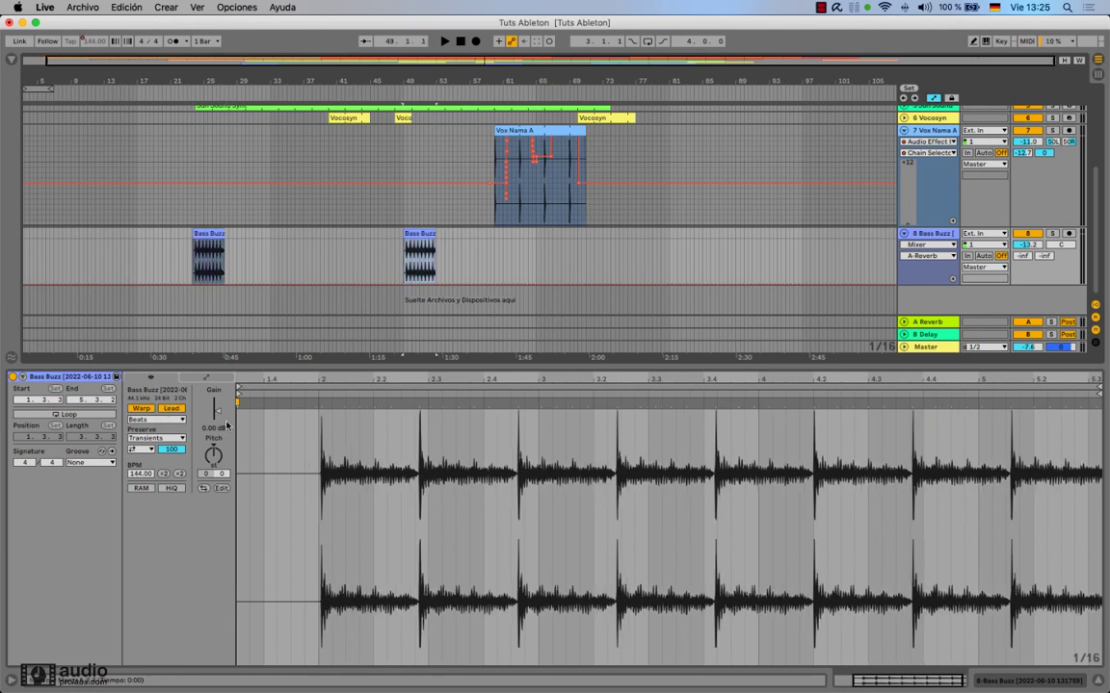
Unfold the Master track and examine its Song Tempo automation against the two Bass Buzz clips.
scroll(843, 242, "up", 2)
scroll(844, 245, "down", 2)
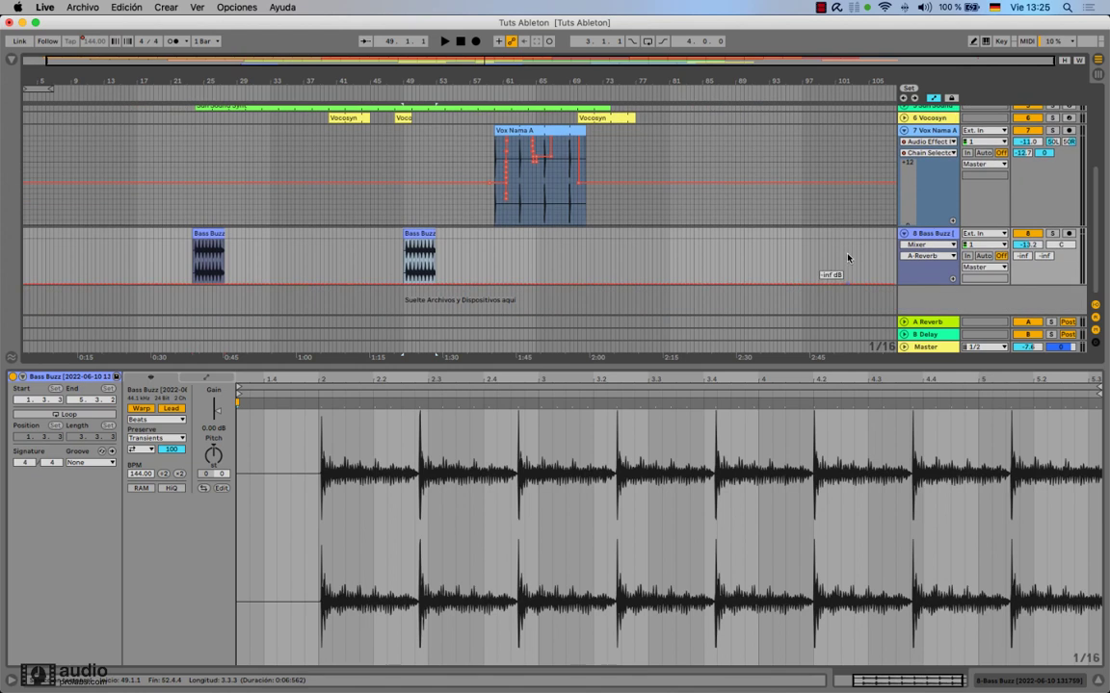
left_click(903, 347)
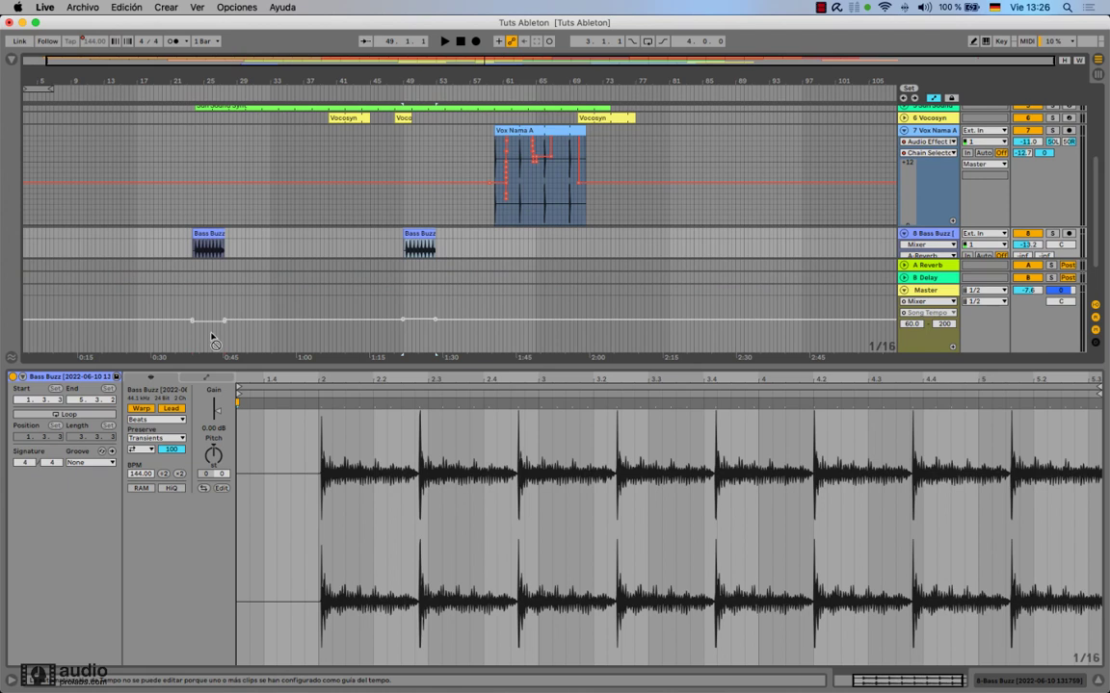
scroll(315, 162, "down", 3)
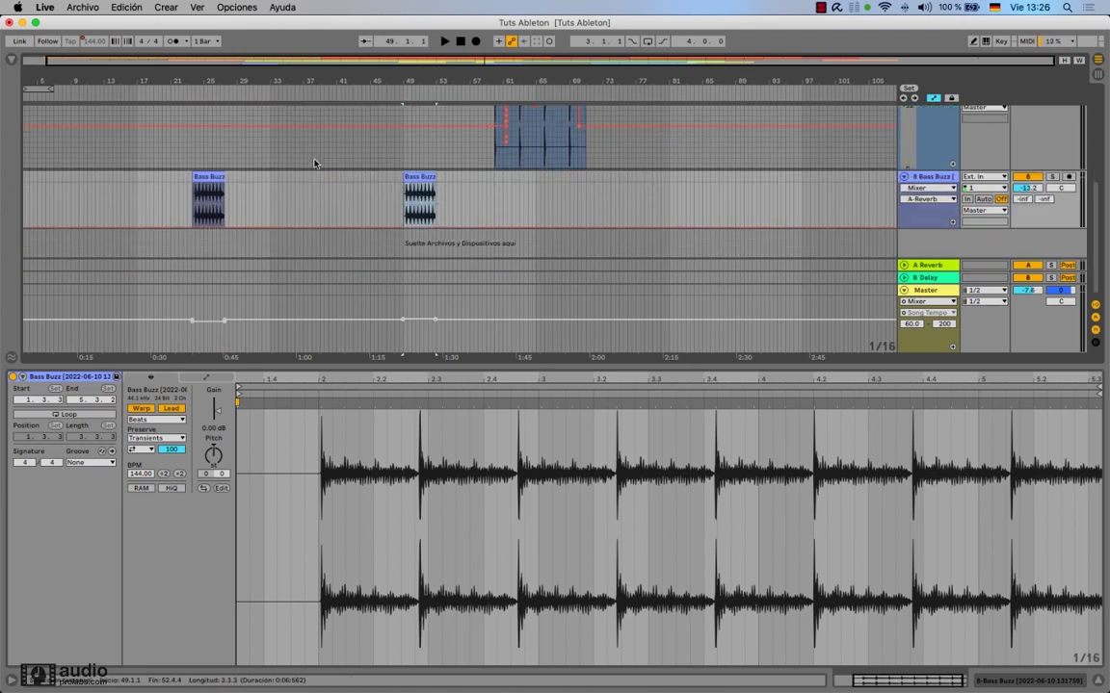
Hide the automation lanes and split the second Acid House Beat clip on track 1 at about bar 70.
scroll(327, 197, "up", 3)
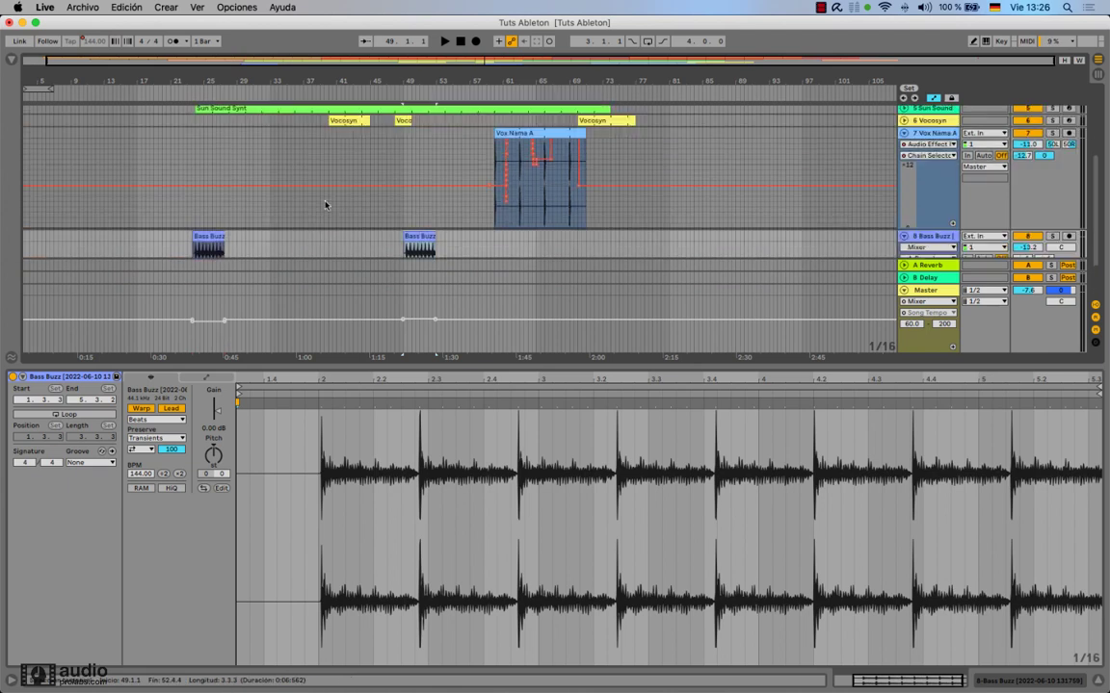
left_click(933, 99)
scroll(532, 178, "up", 5)
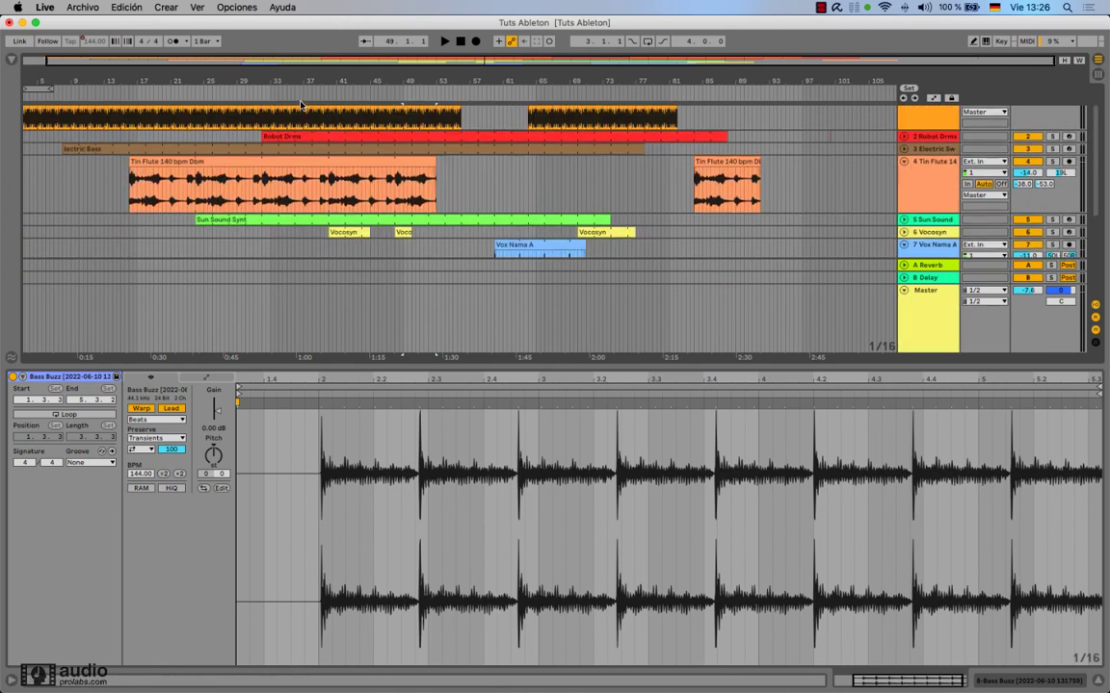
scroll(511, 115, "up", 1)
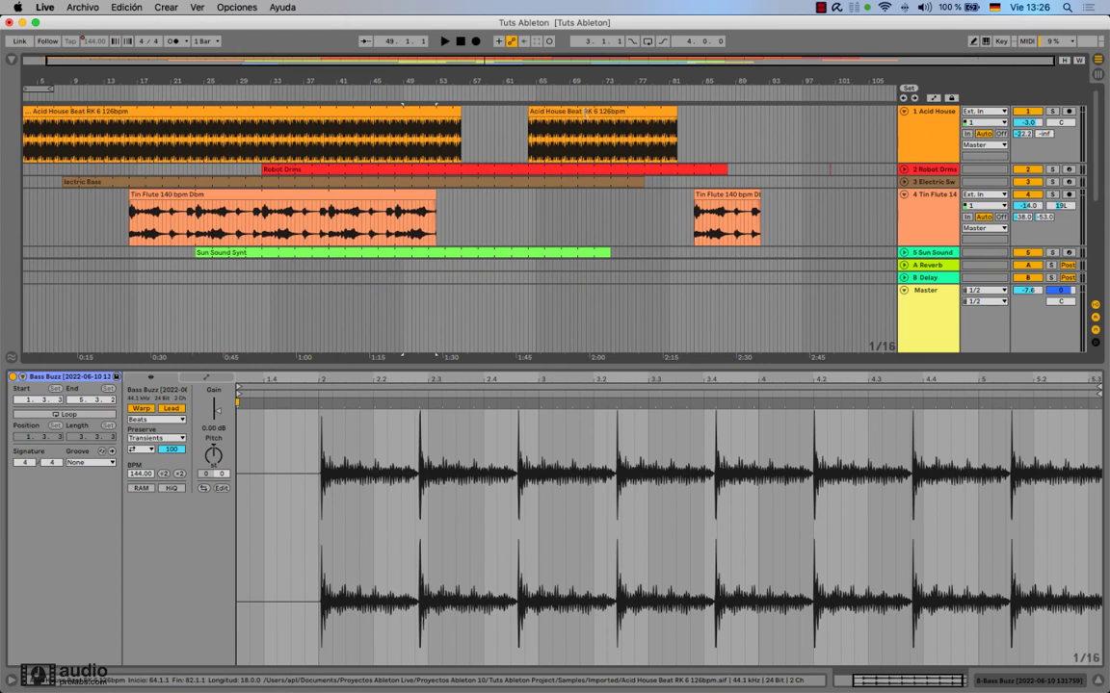
left_click(568, 120)
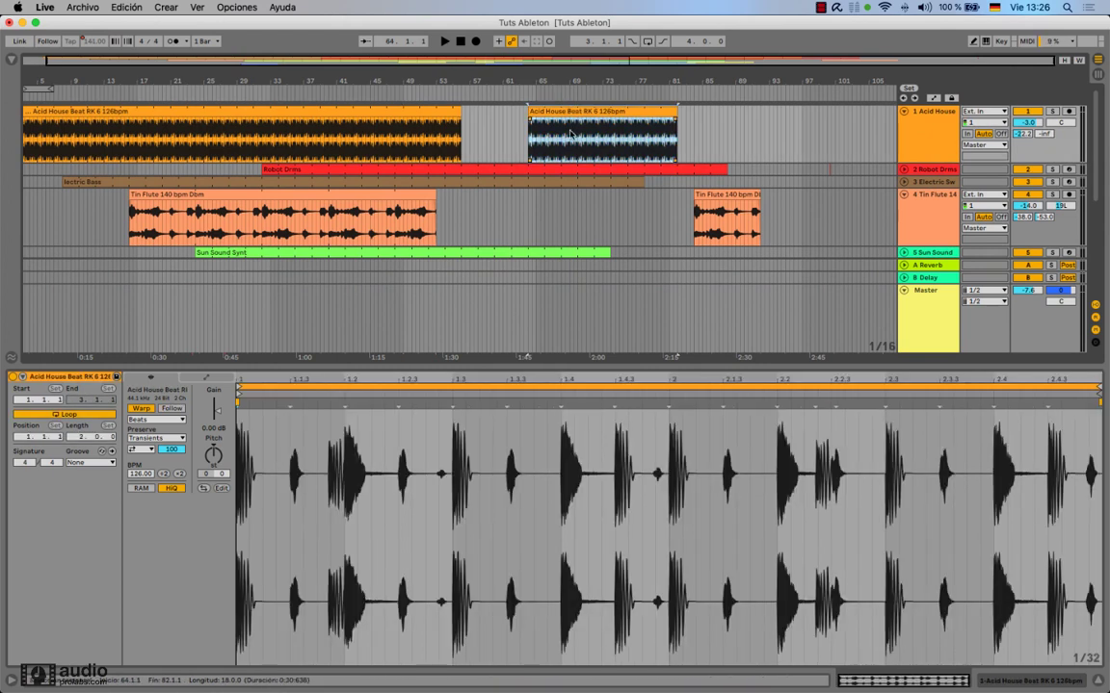
left_click(581, 136)
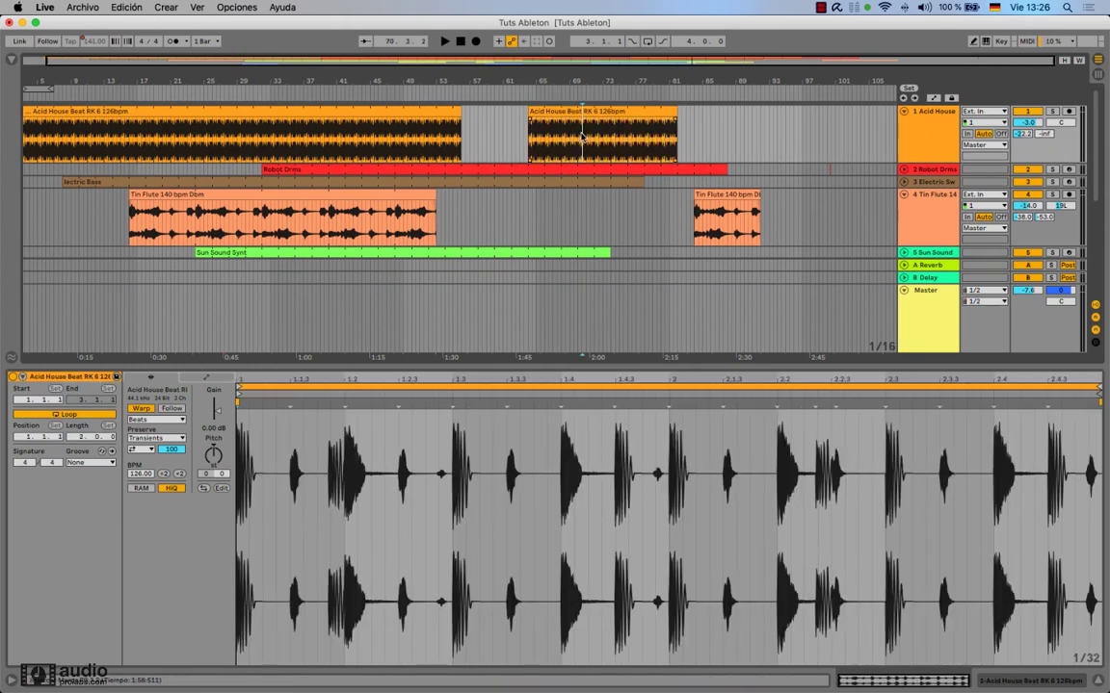
key("super+e")
Make the first part of the split Acid House Beat clip a tempo leader and show the arrangement's automation lanes.
left_click(563, 113)
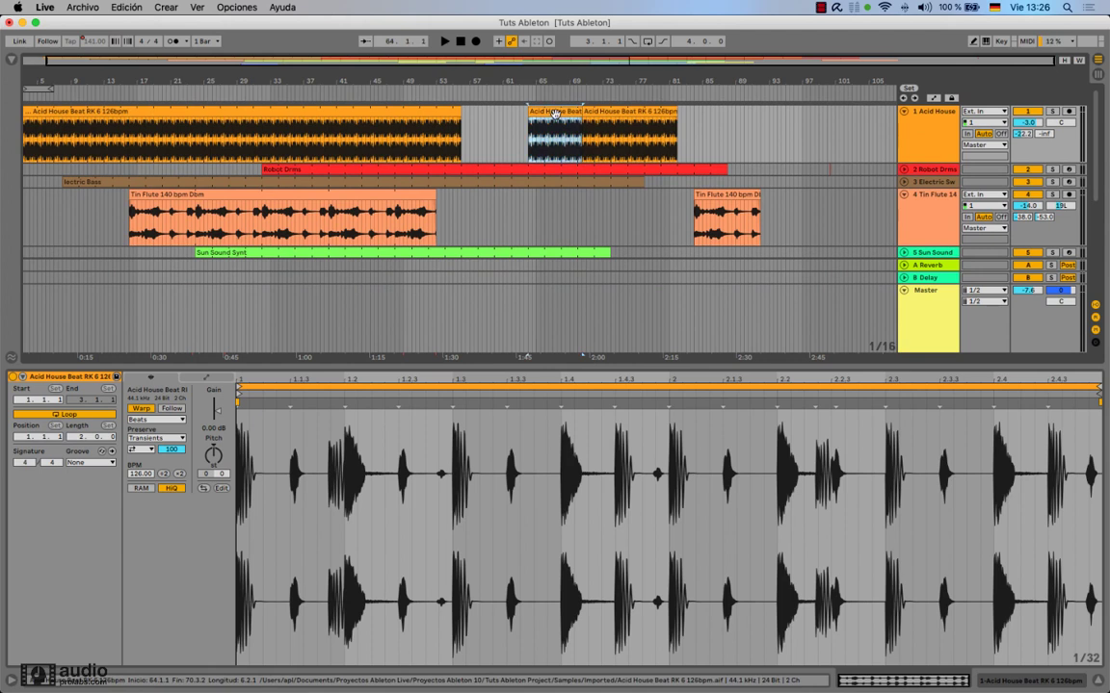
left_click(174, 409)
left_click(617, 113)
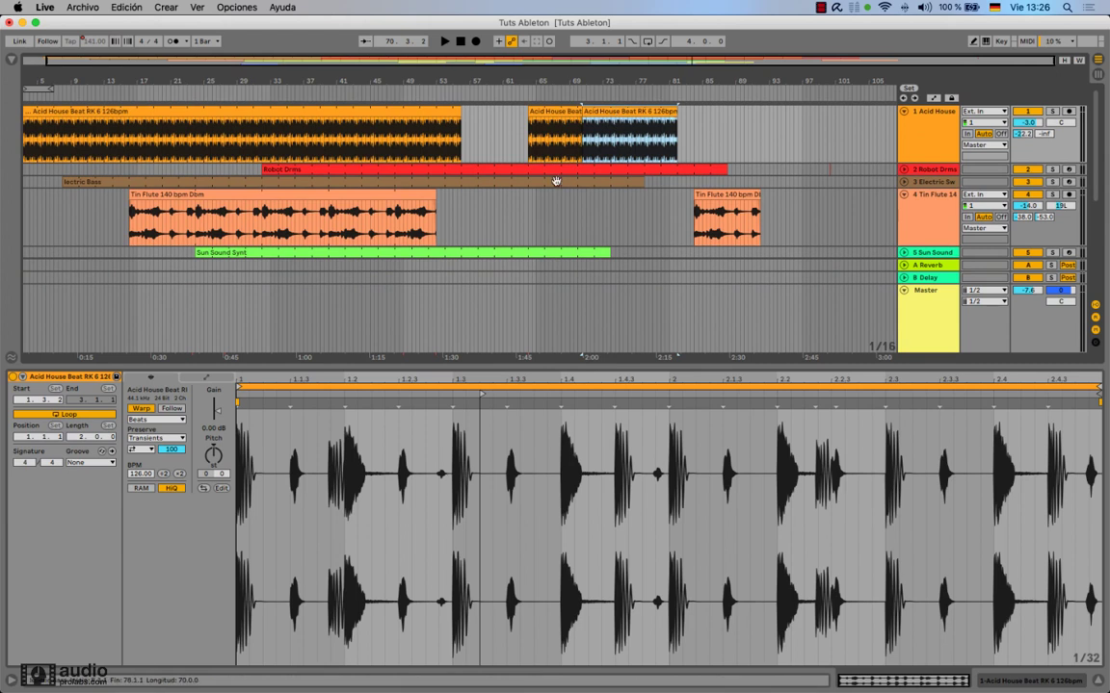
left_click(933, 97)
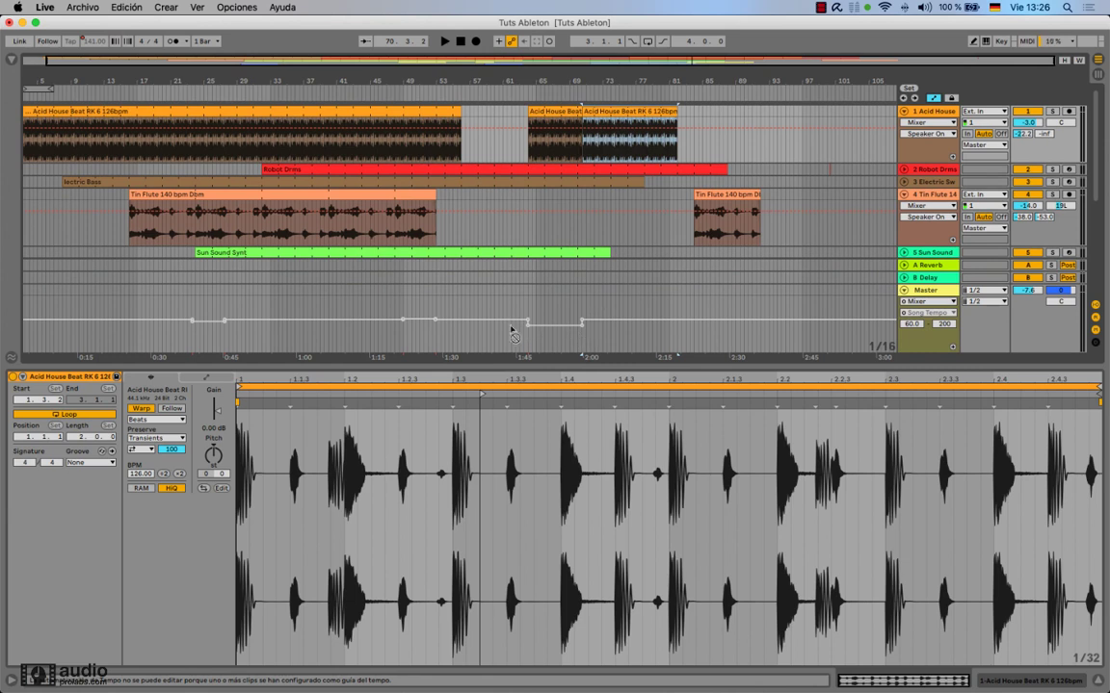
Make the second part of the split Acid House Beat clip lead the tempo, return it to Follow, and compare both parts' settings.
left_click(565, 112)
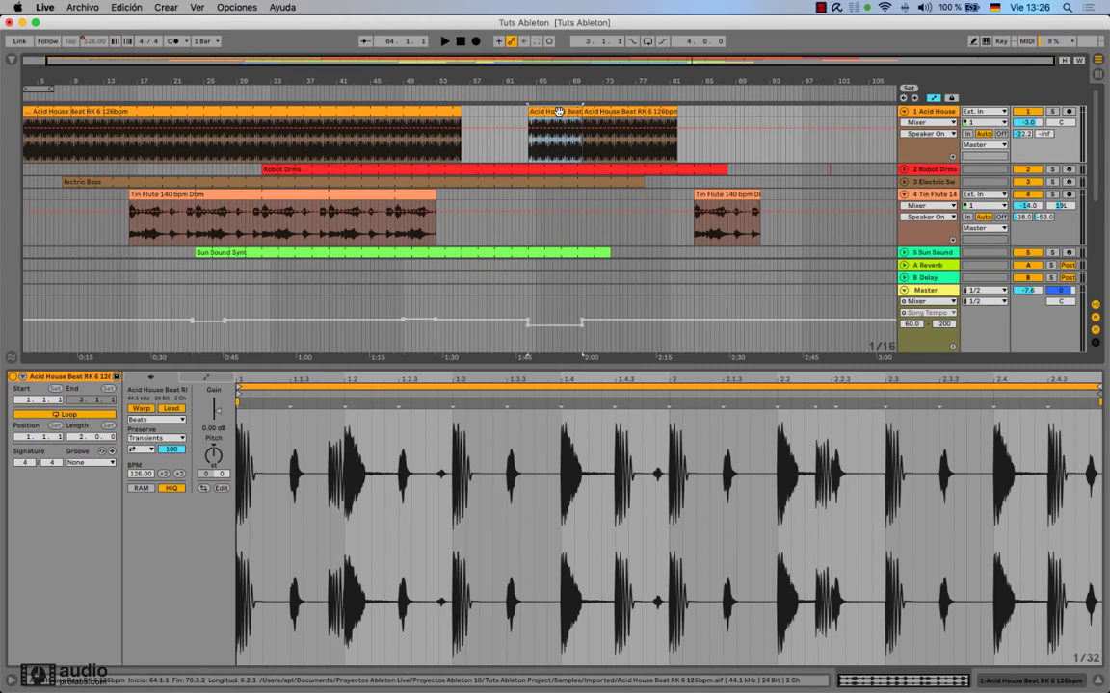
left_click(631, 113)
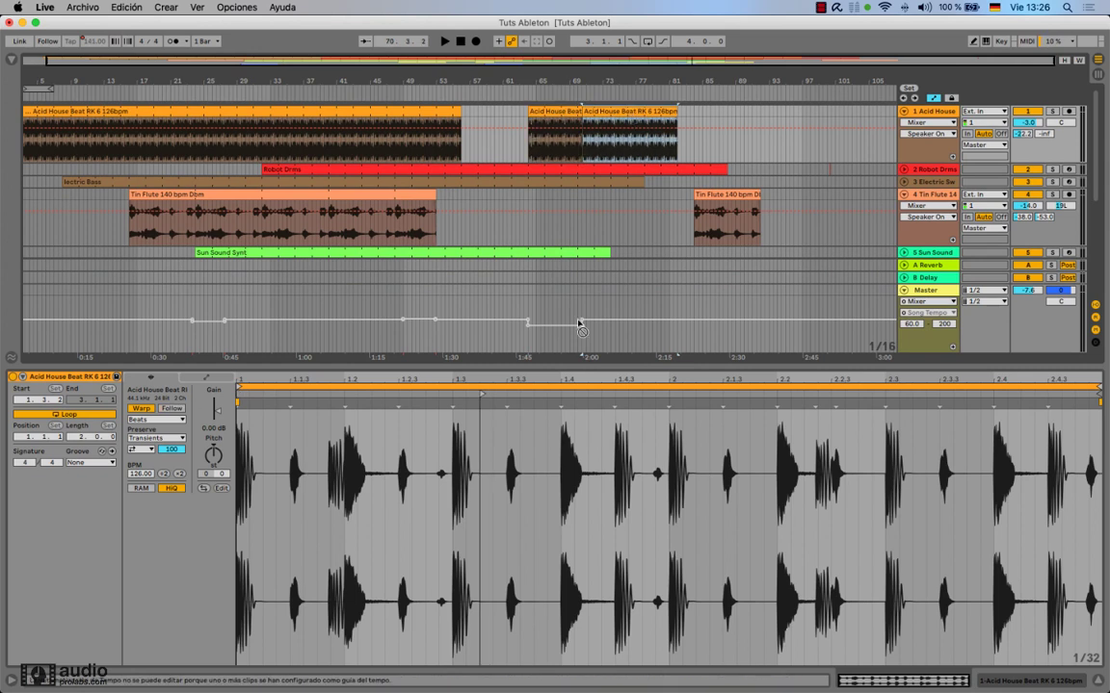
left_click(178, 412)
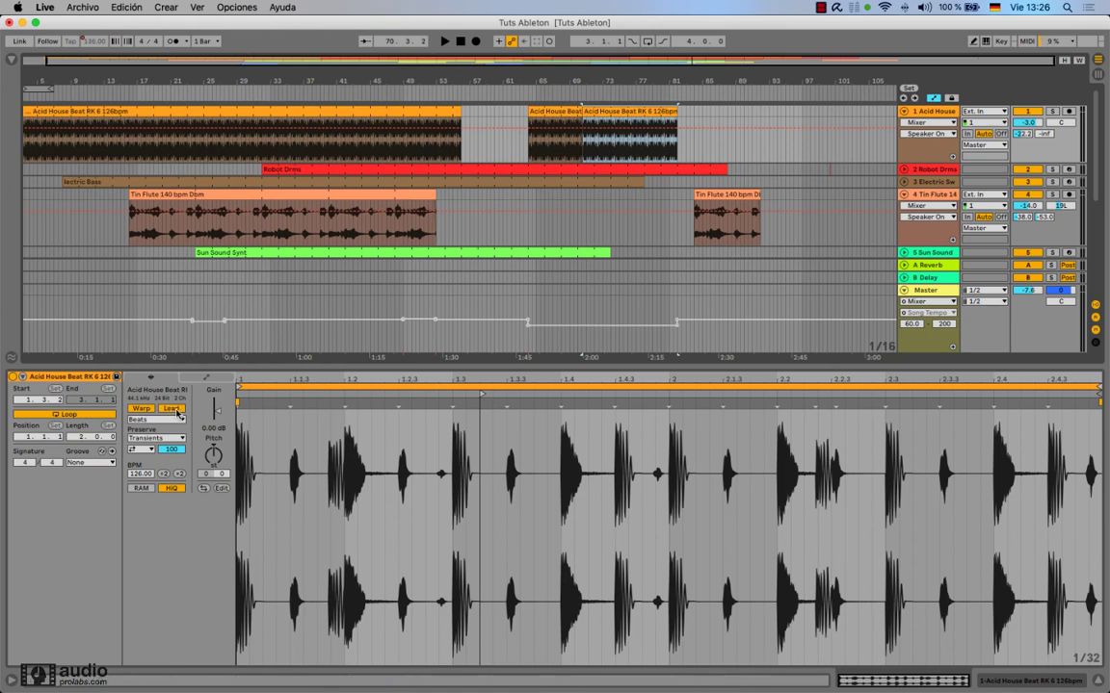
left_click(173, 408)
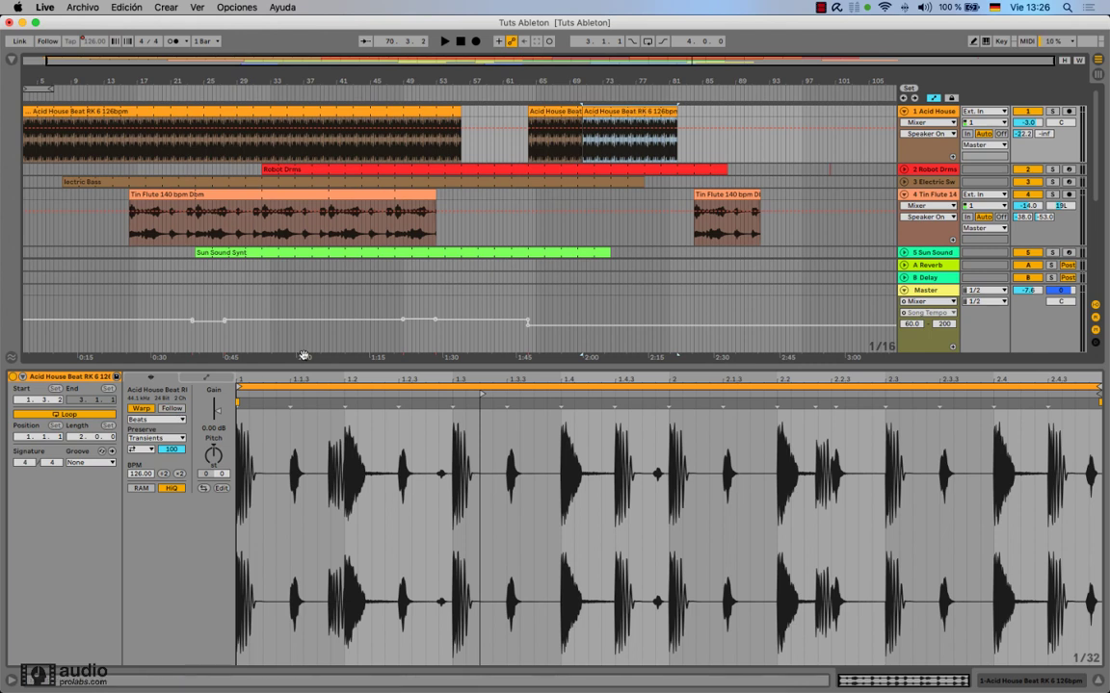
left_click(554, 112)
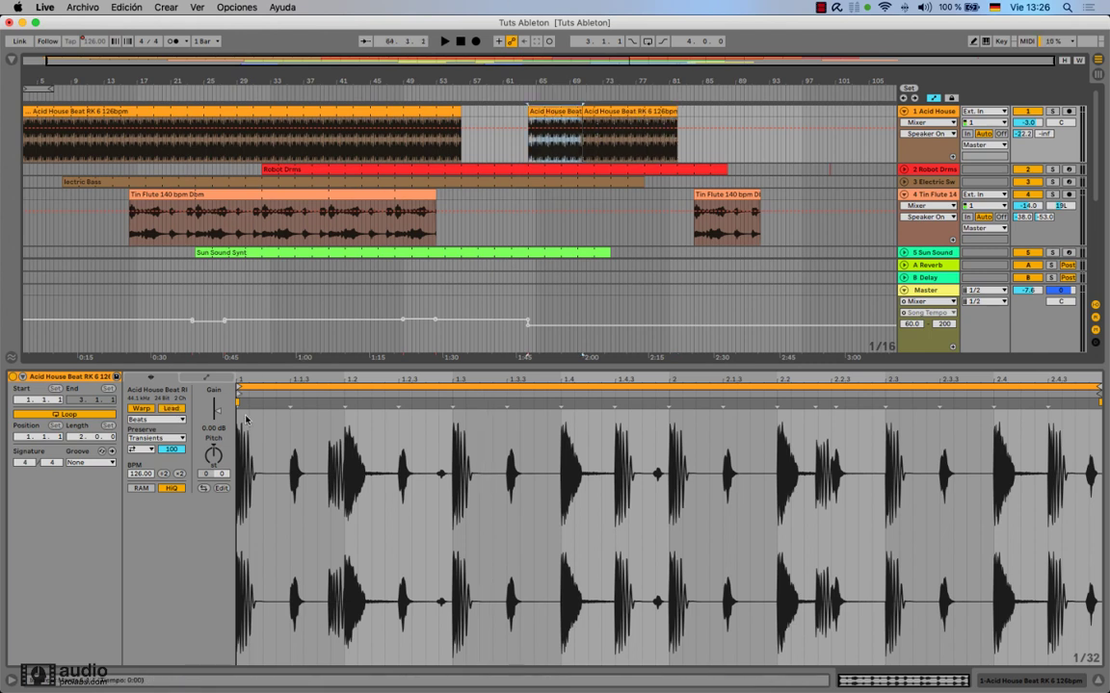
left_click(627, 112)
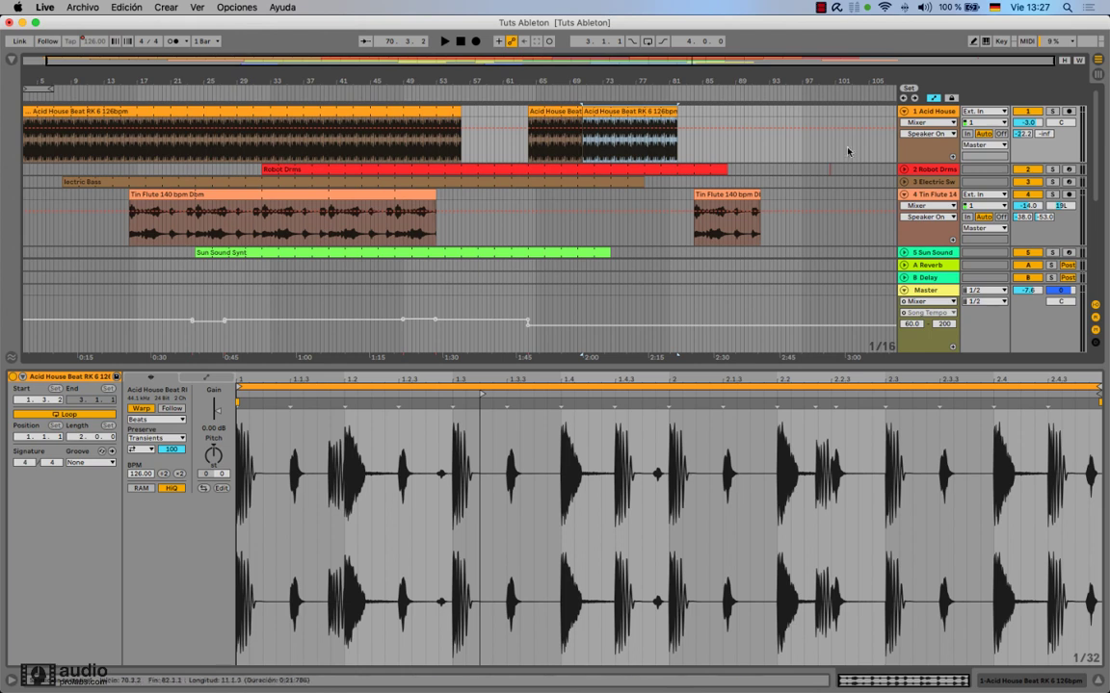
Make the Vox Nama A clip on track 7 a tempo leader and examine the Master's Song Tempo automation before hiding the automation lanes.
left_click(935, 99)
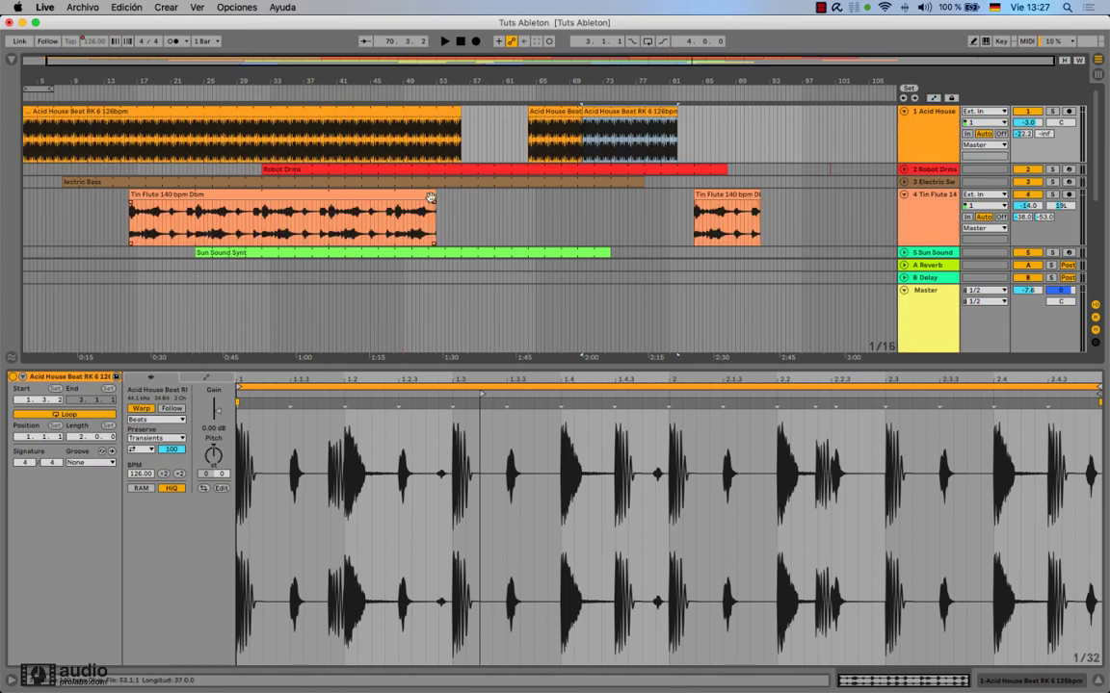
scroll(425, 201, "down", 3)
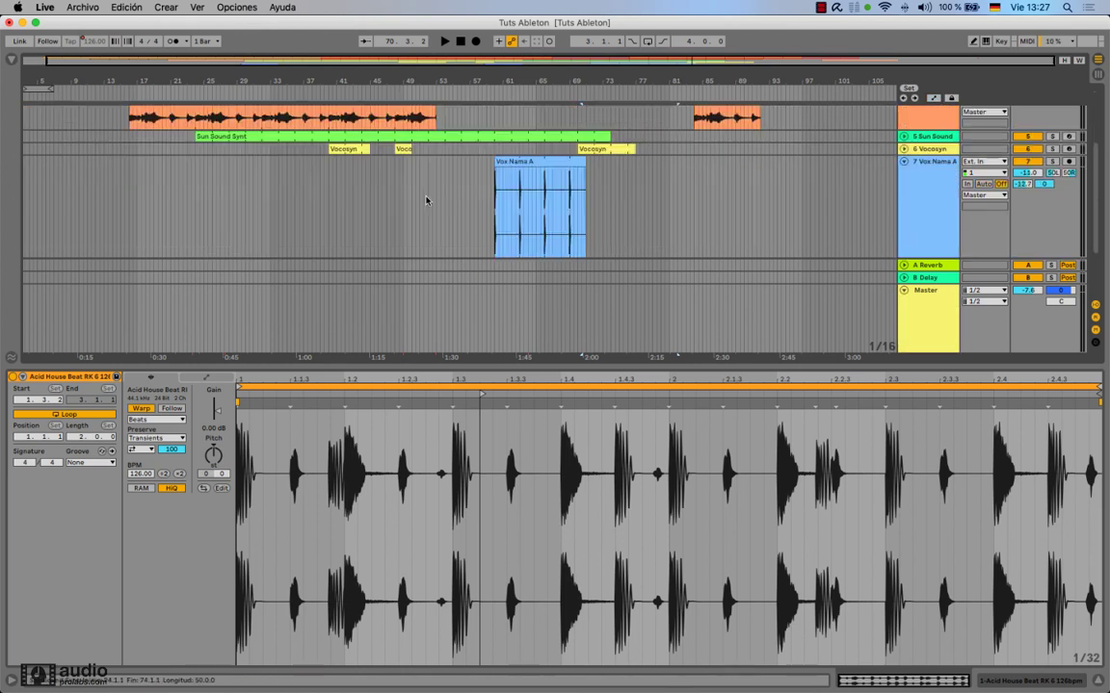
left_click(541, 157)
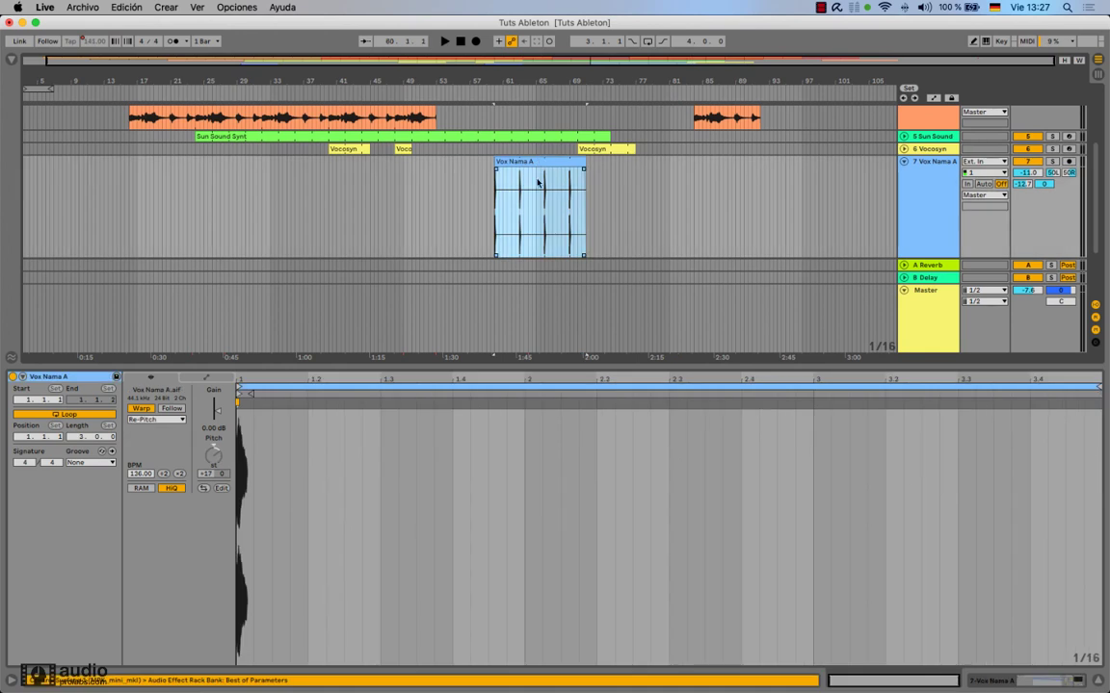
left_click(171, 409)
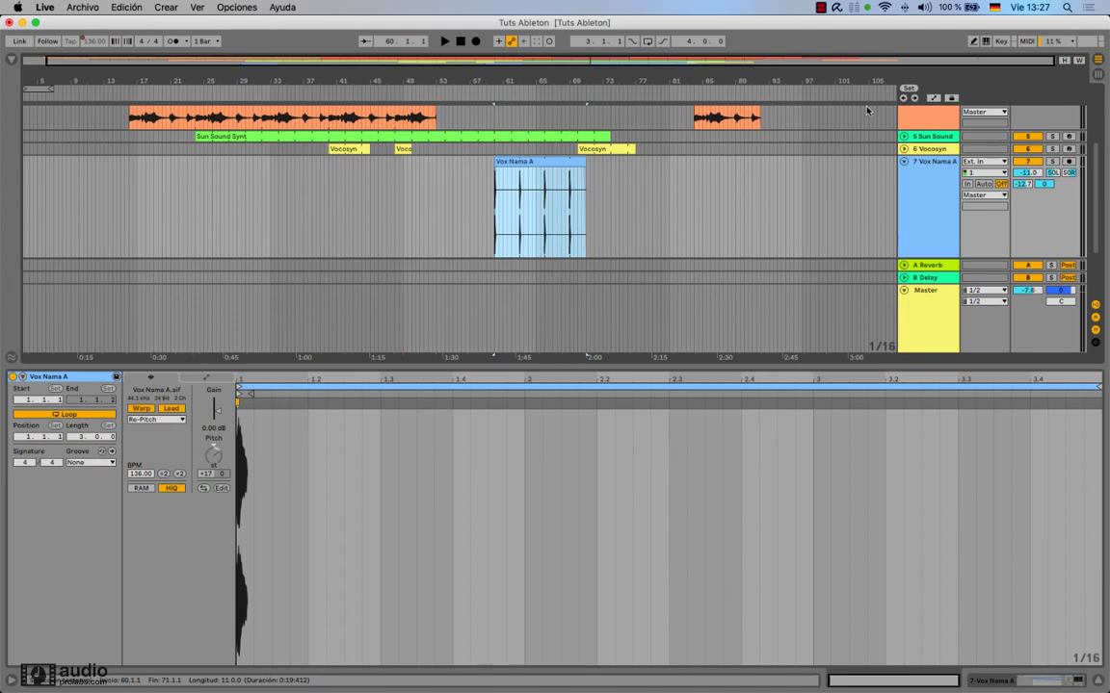
left_click(934, 97)
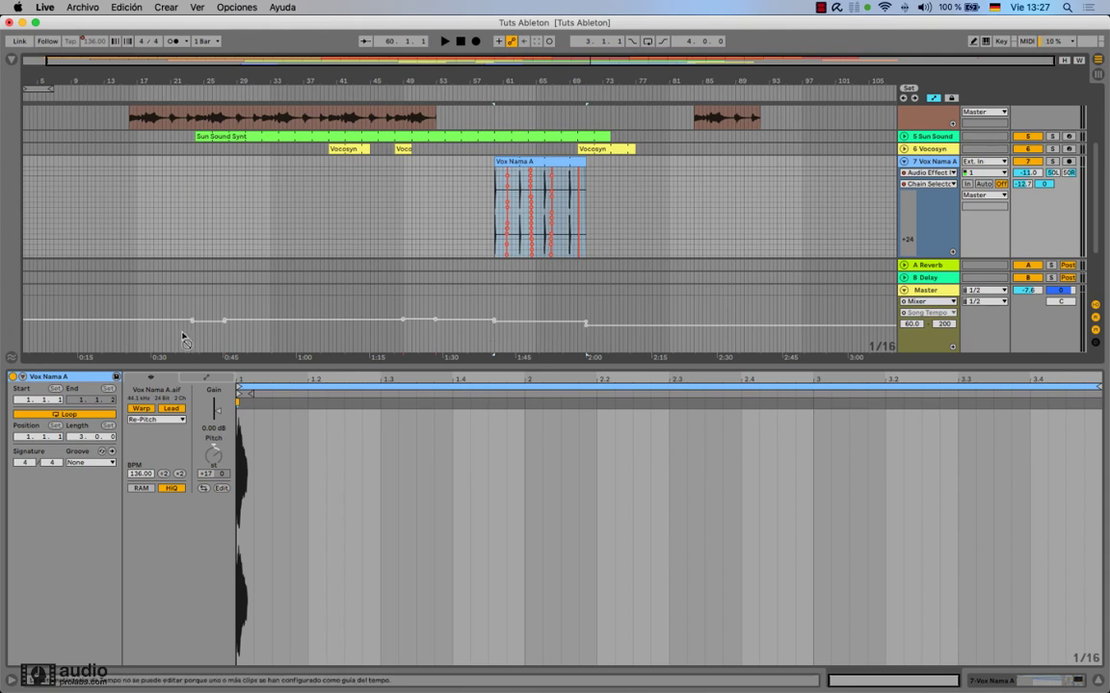
key("a")
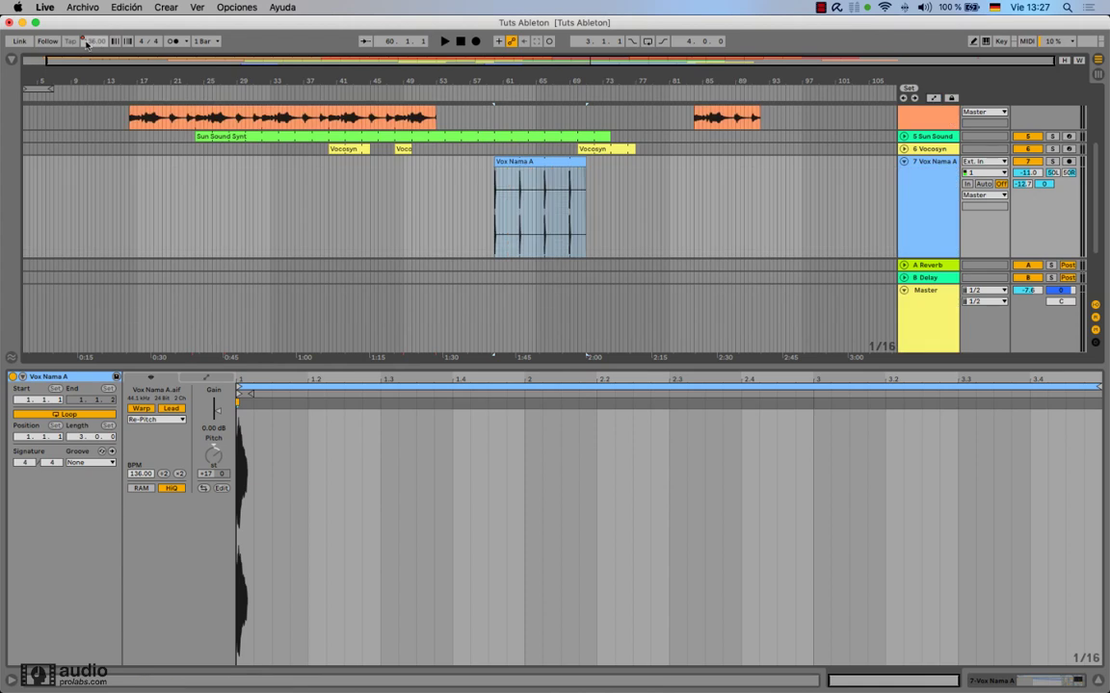
Check the Lead/Follow setting of the first Bass Buzz clip on track 8.
scroll(317, 222, "up", 4)
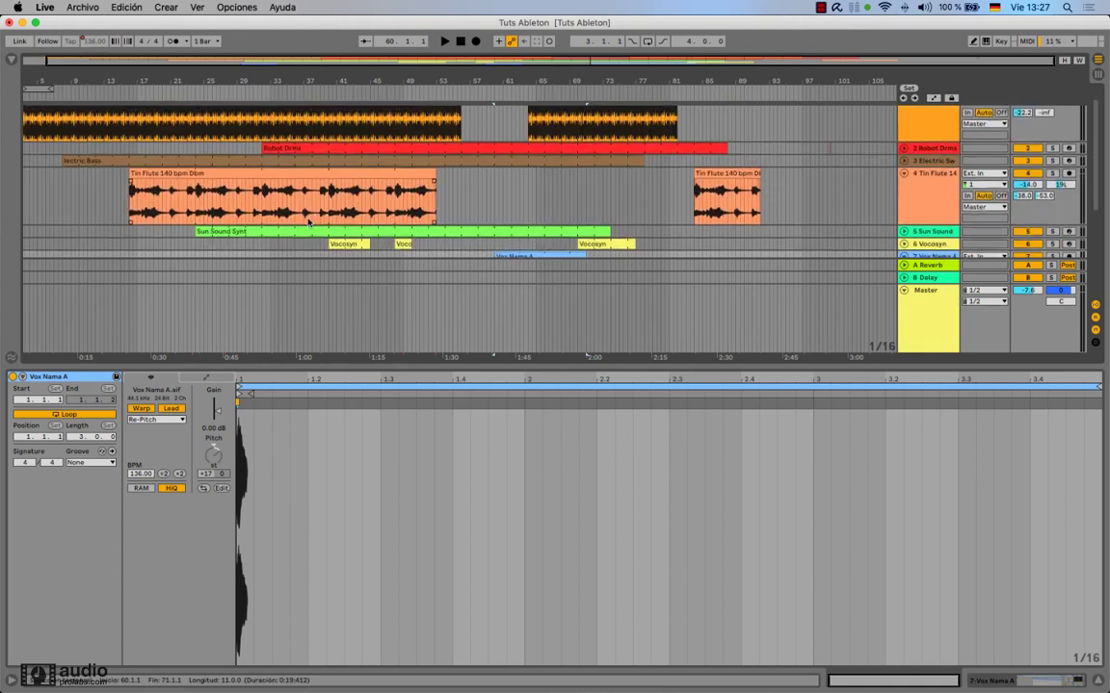
scroll(224, 283, "down", 6)
left_click(186, 248)
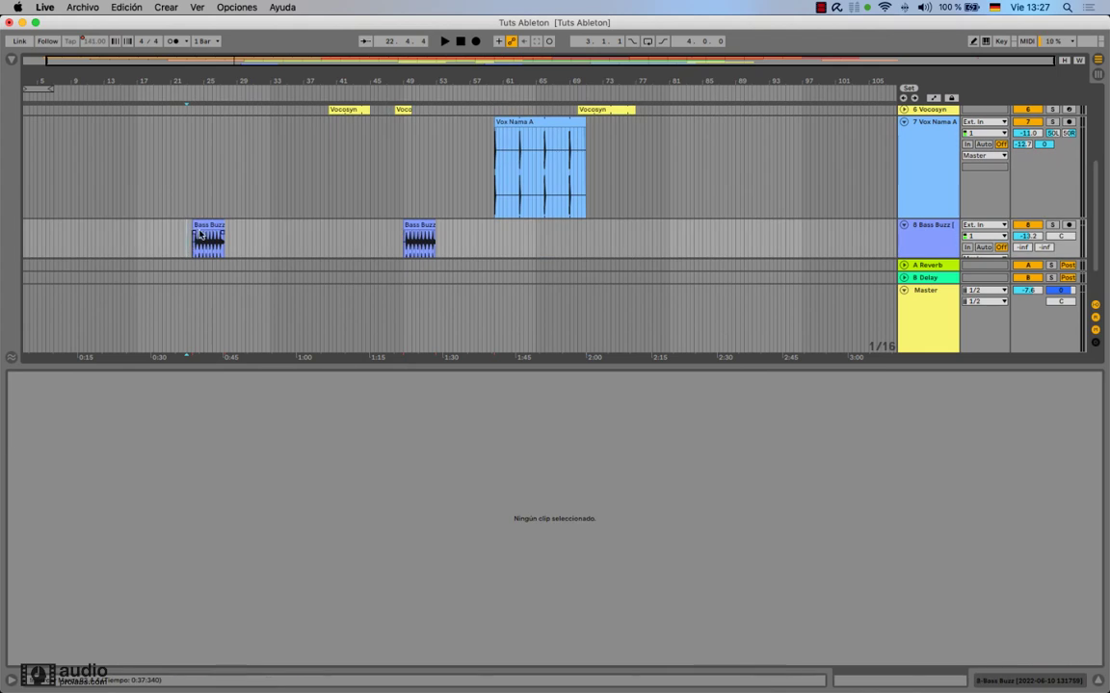
left_click(201, 228)
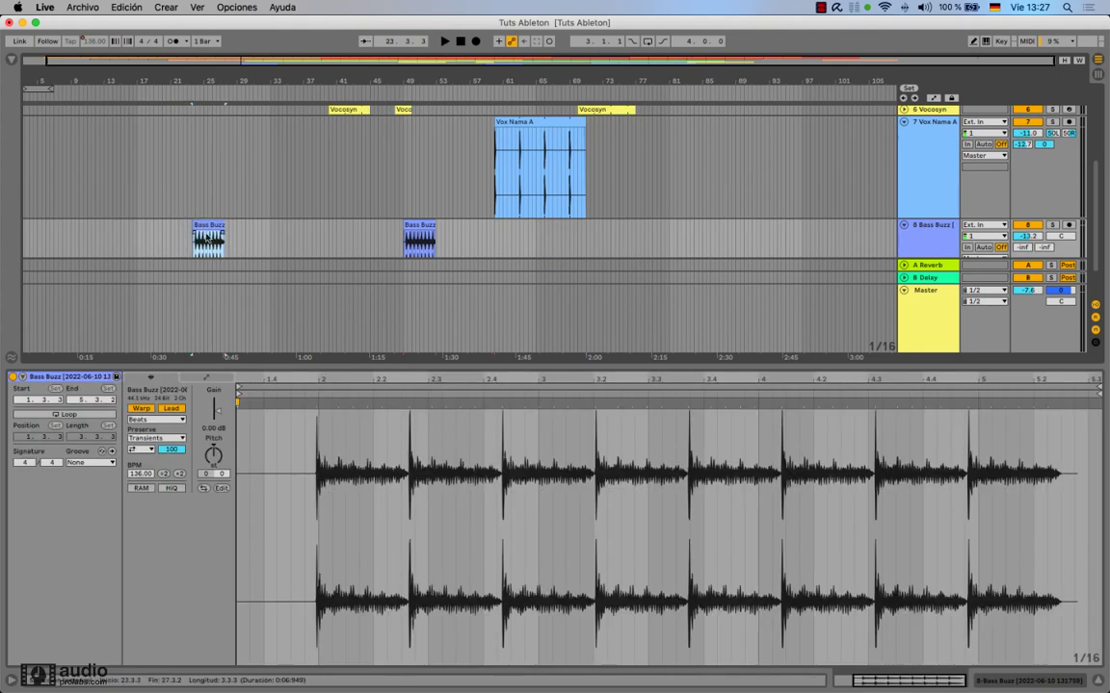
left_click(175, 410)
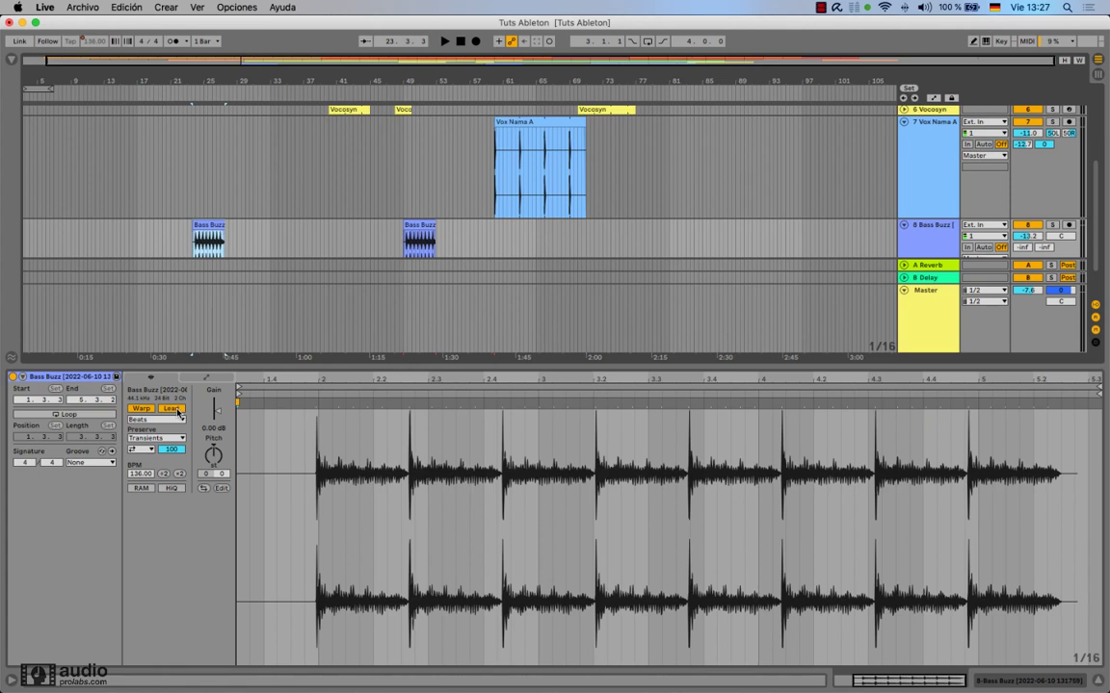
Play the arrangement from just before the first Bass Buzz clip to about bar 29 and stop, watching the song tempo.
left_click(178, 245)
key("space")
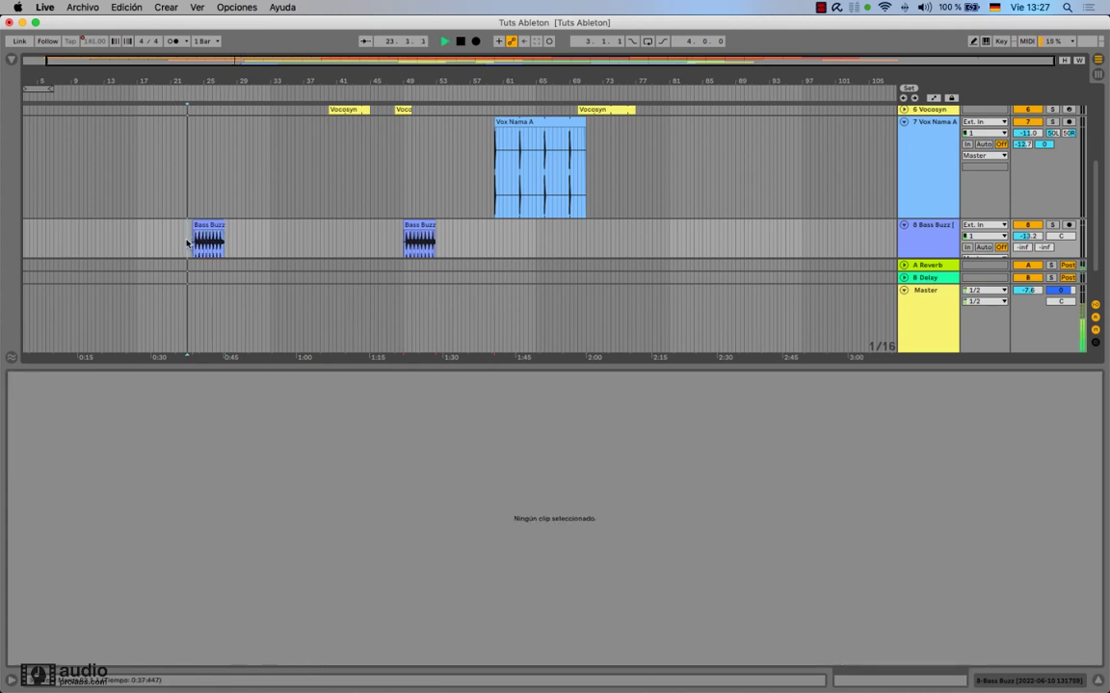
left_click(216, 226)
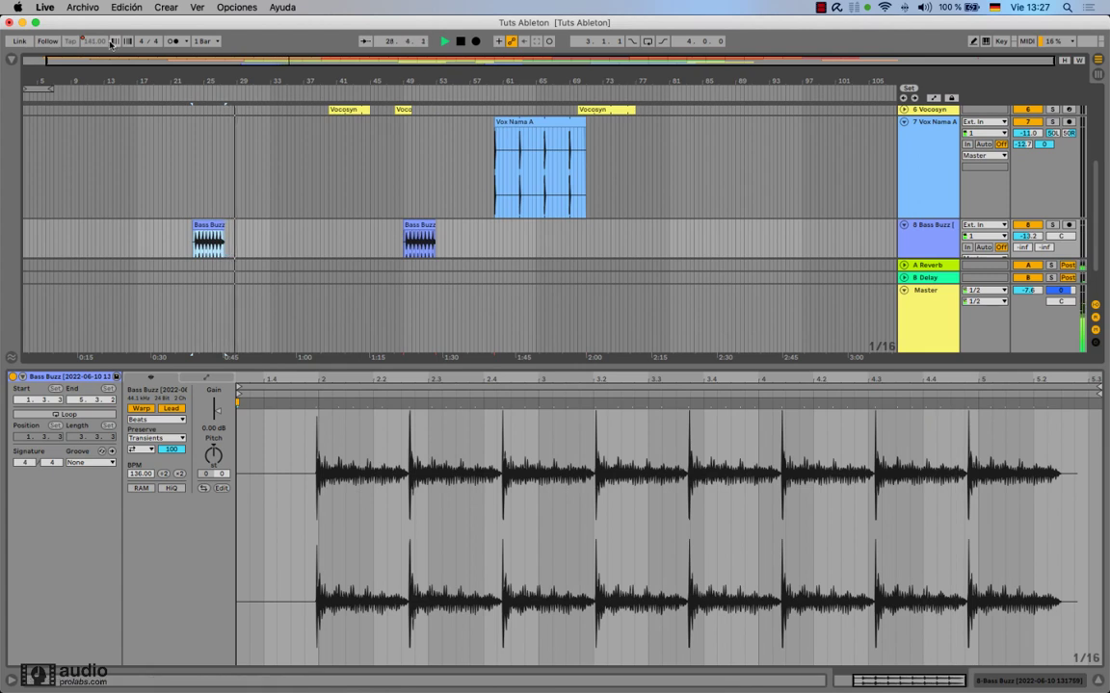
key("space")
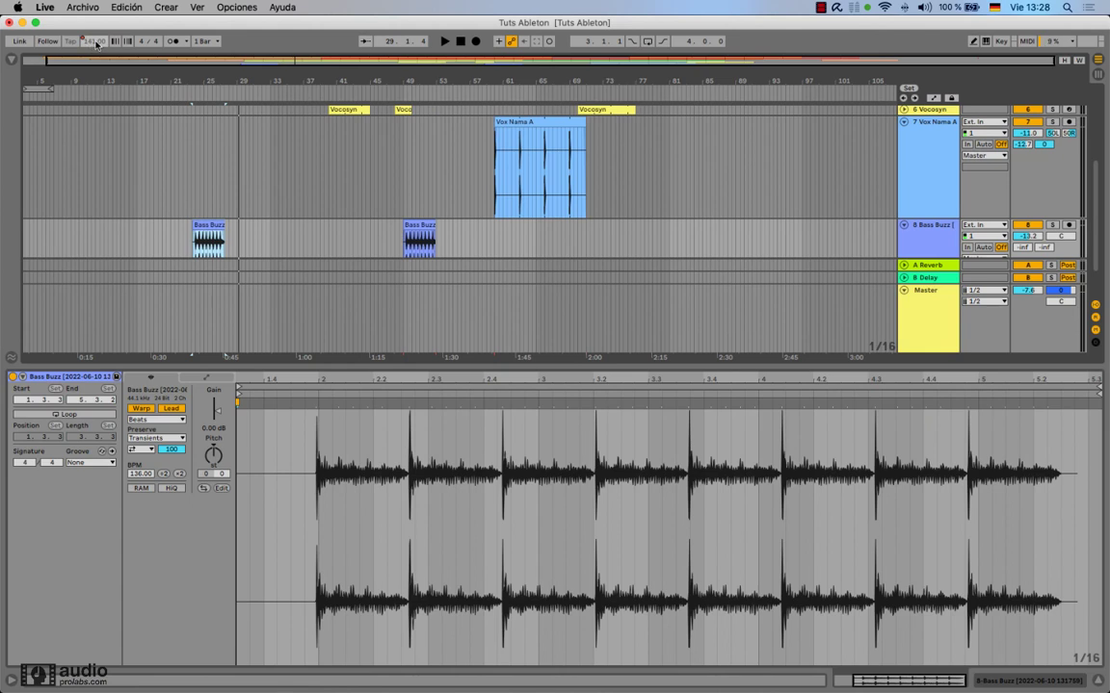
Make the first Acid House Beat clip on track 1 and the first Tin Flute clip on track 4 tempo leaders.
scroll(272, 198, "down", 1)
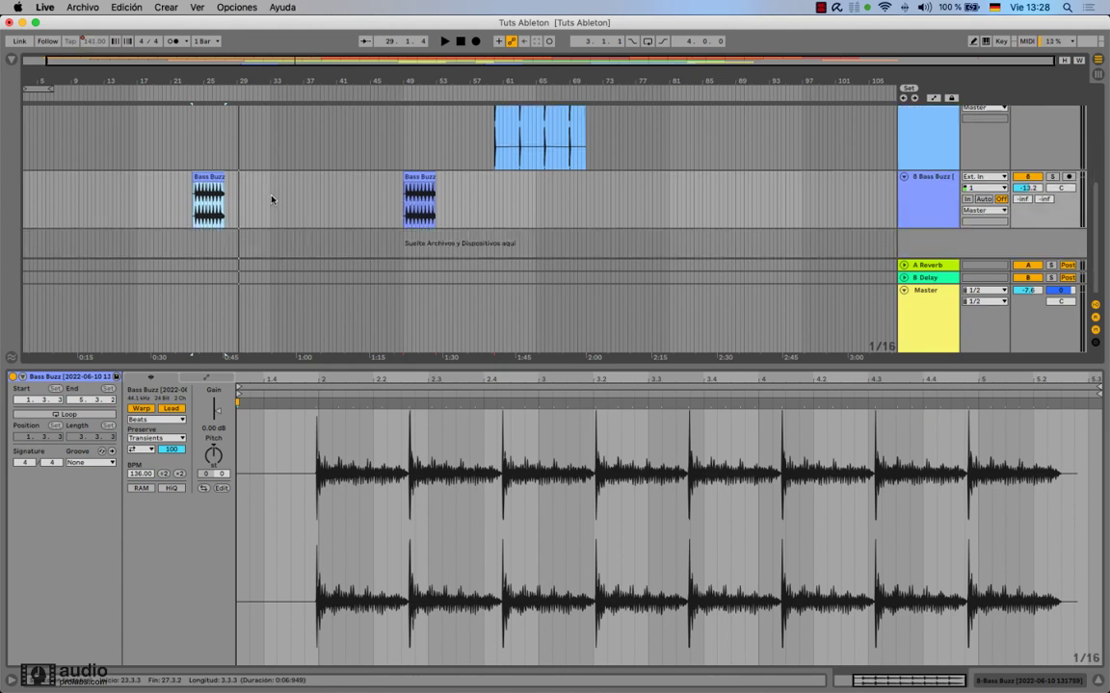
scroll(272, 202, "up", 6)
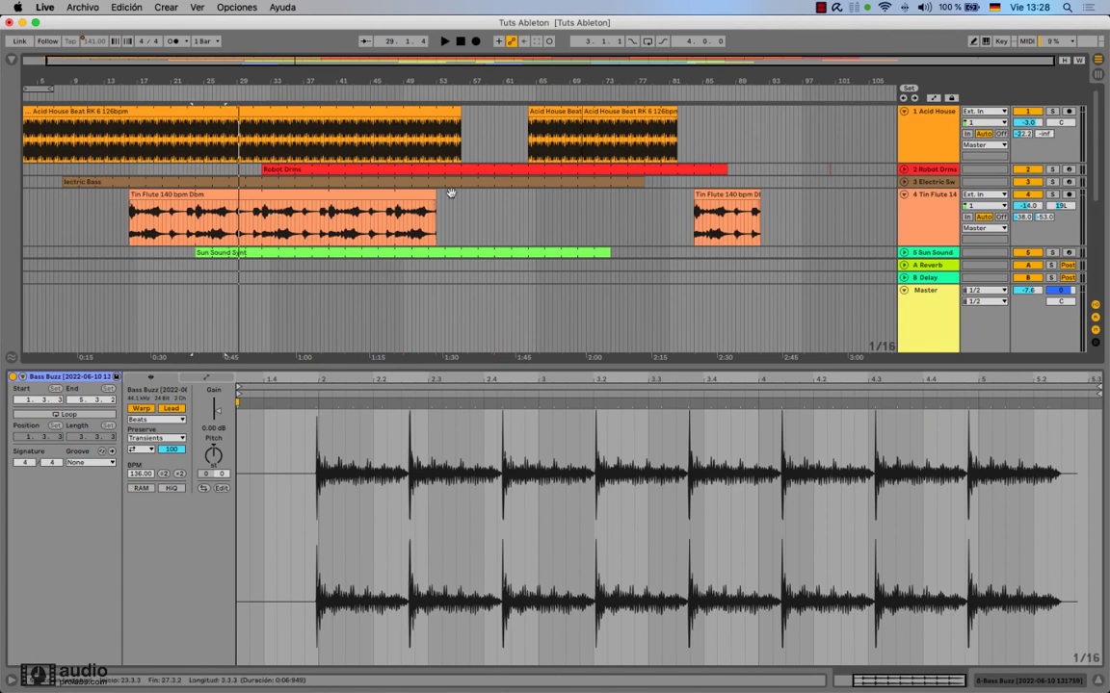
left_click(268, 112)
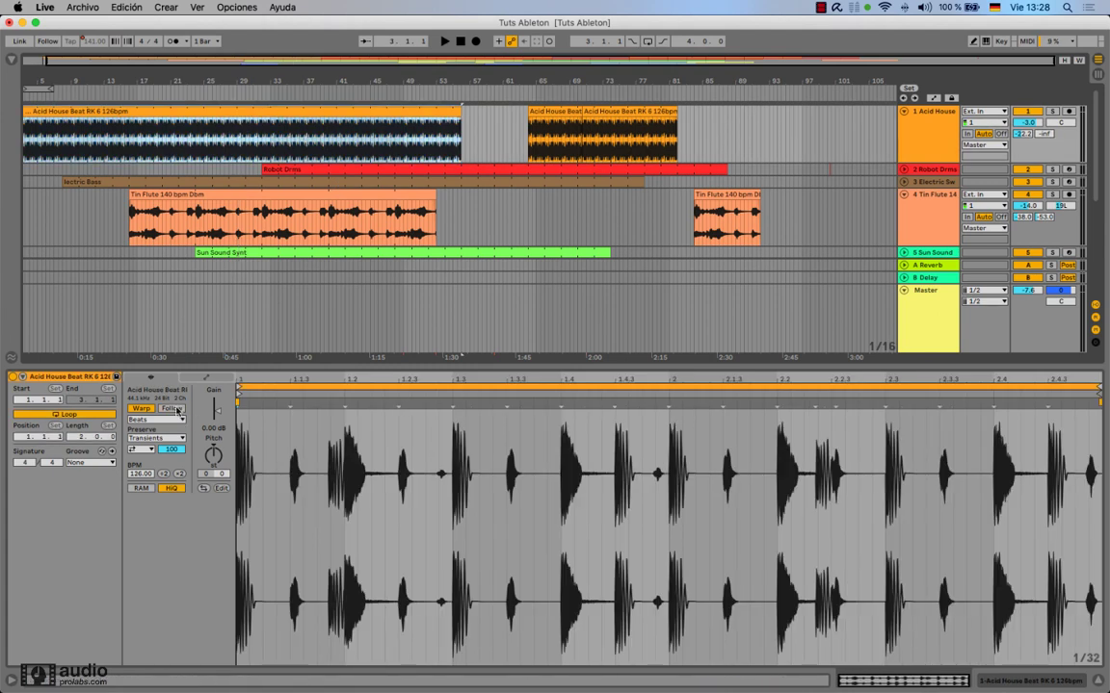
left_click(236, 192)
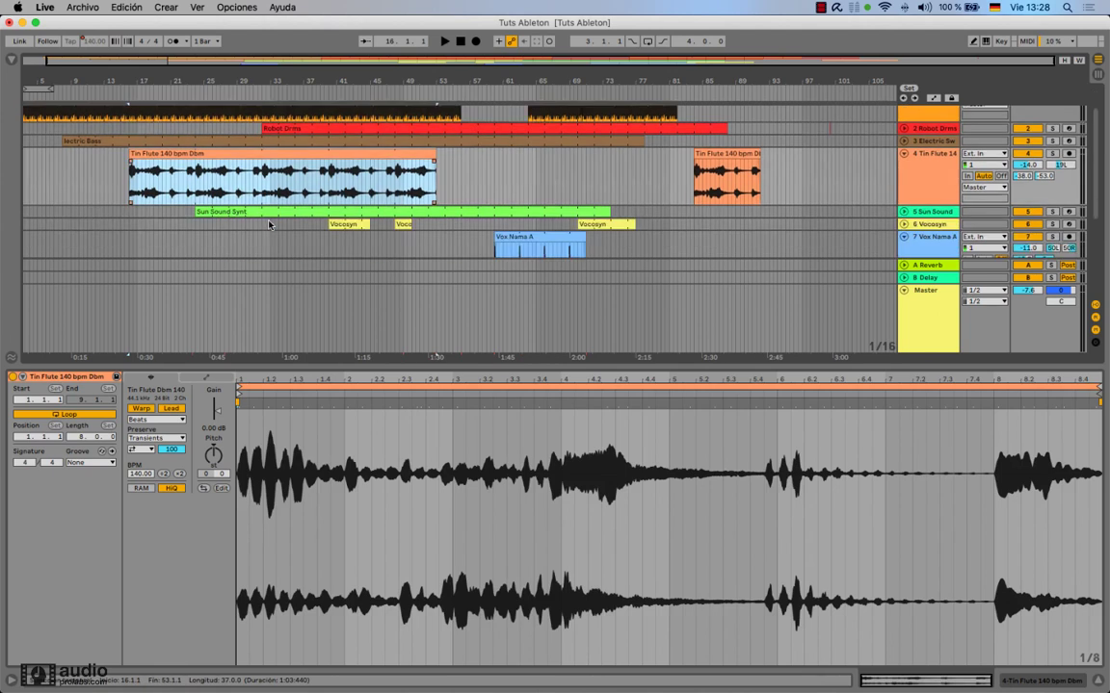
Review the overlapping tempo leaders by checking the first Bass Buzz clip, the order of tracks 7 and 8, and the first Tin Flute clip.
scroll(241, 198, "down", 3)
left_click(209, 200)
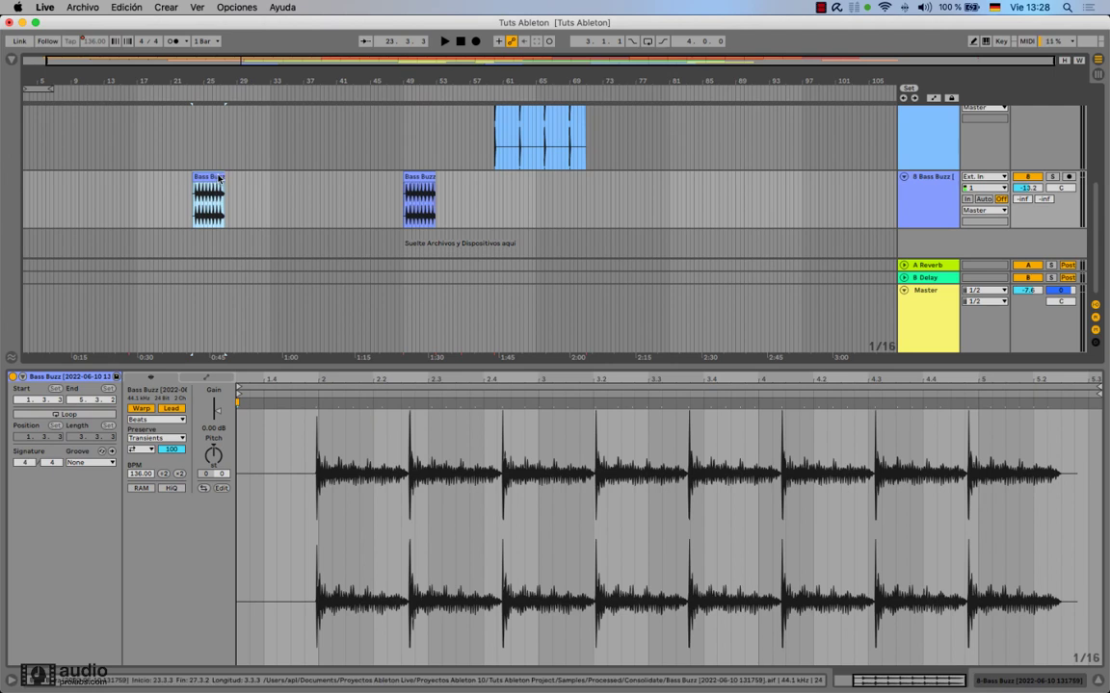
left_click(931, 163)
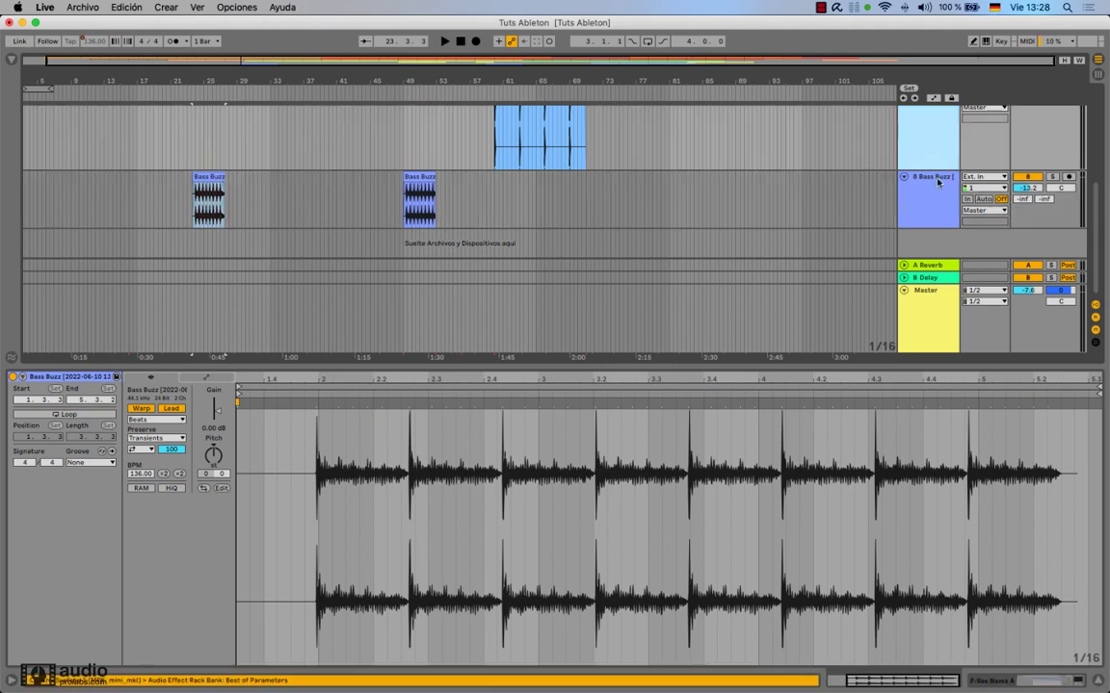
left_click(931, 192)
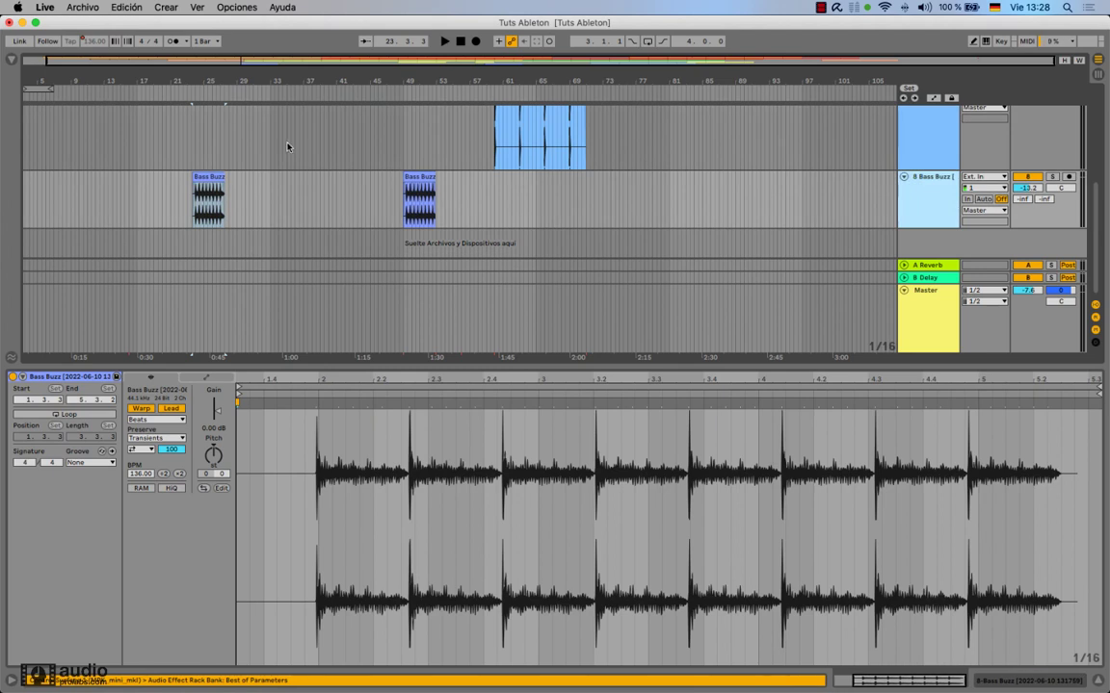
scroll(287, 145, "up", 5)
left_click(282, 211)
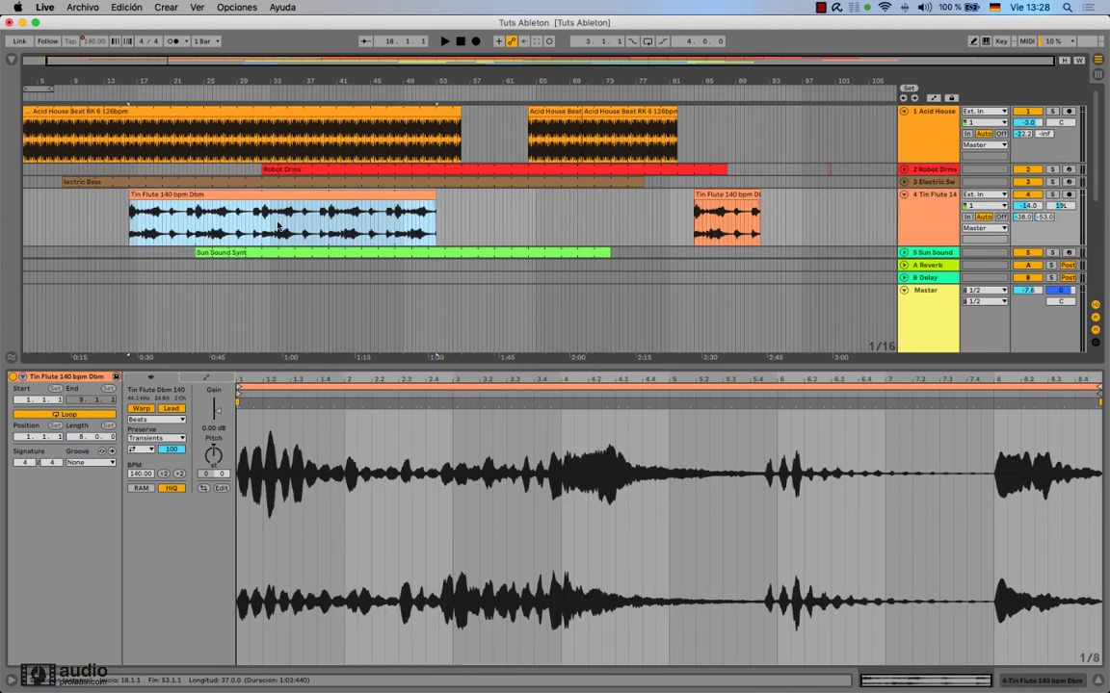
Compare the track order of the overlapping tempo leaders on tracks 1, 4 and 8, checking the first Acid House Beat and Tin Flute clips.
scroll(281, 214, "down", 5)
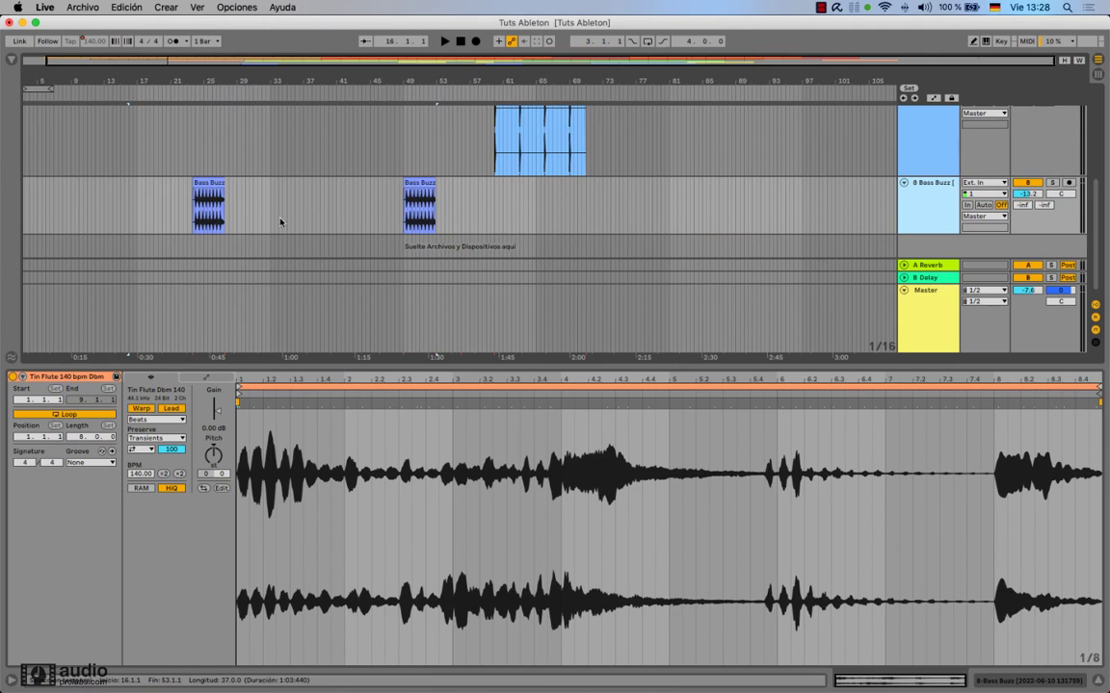
scroll(916, 207, "up", 3)
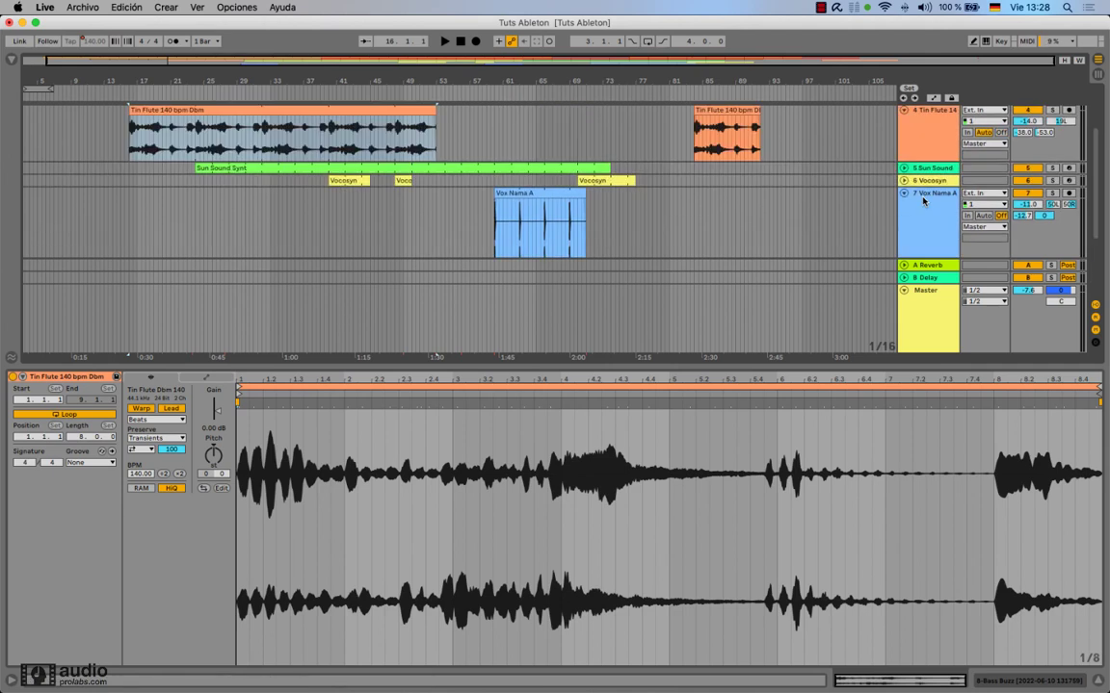
scroll(922, 200, "up", 3)
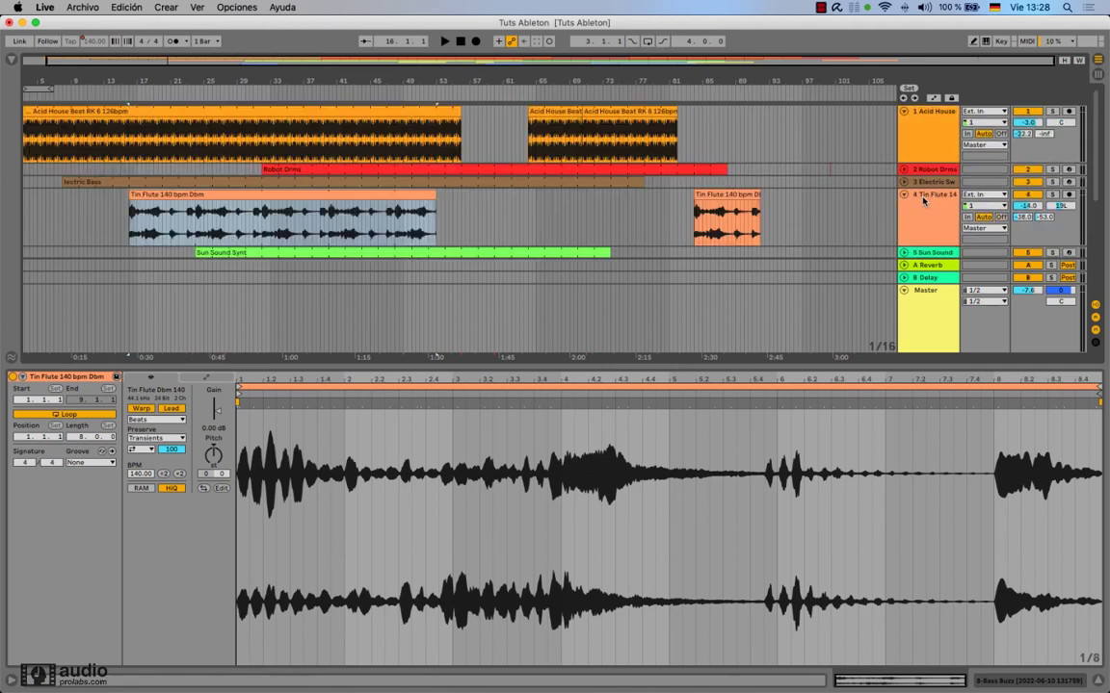
left_click(346, 108)
left_click(322, 194)
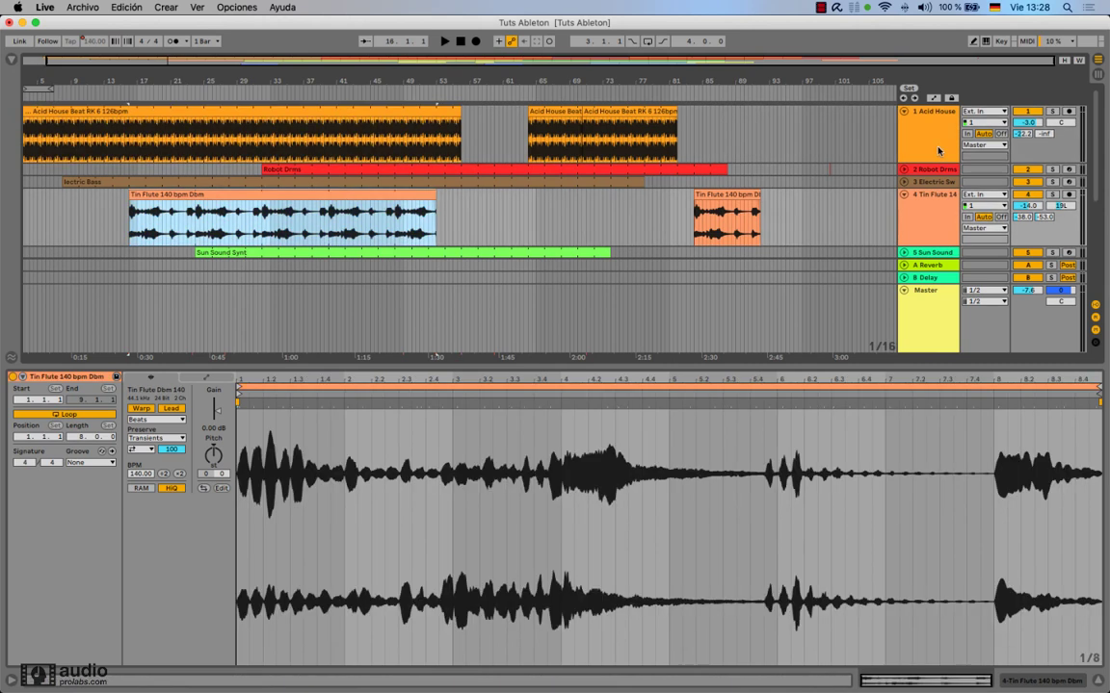
Check the Lead/Follow setting and BPM of both Bass Buzz clips on track 8.
scroll(942, 195, "down", 6)
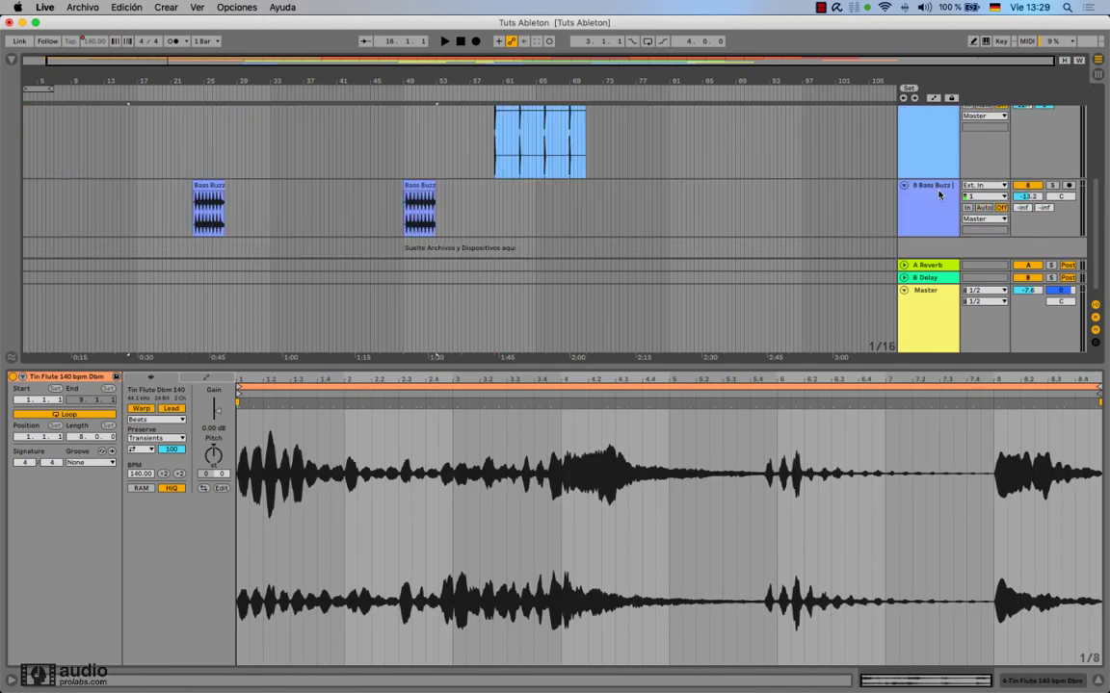
left_click(935, 195)
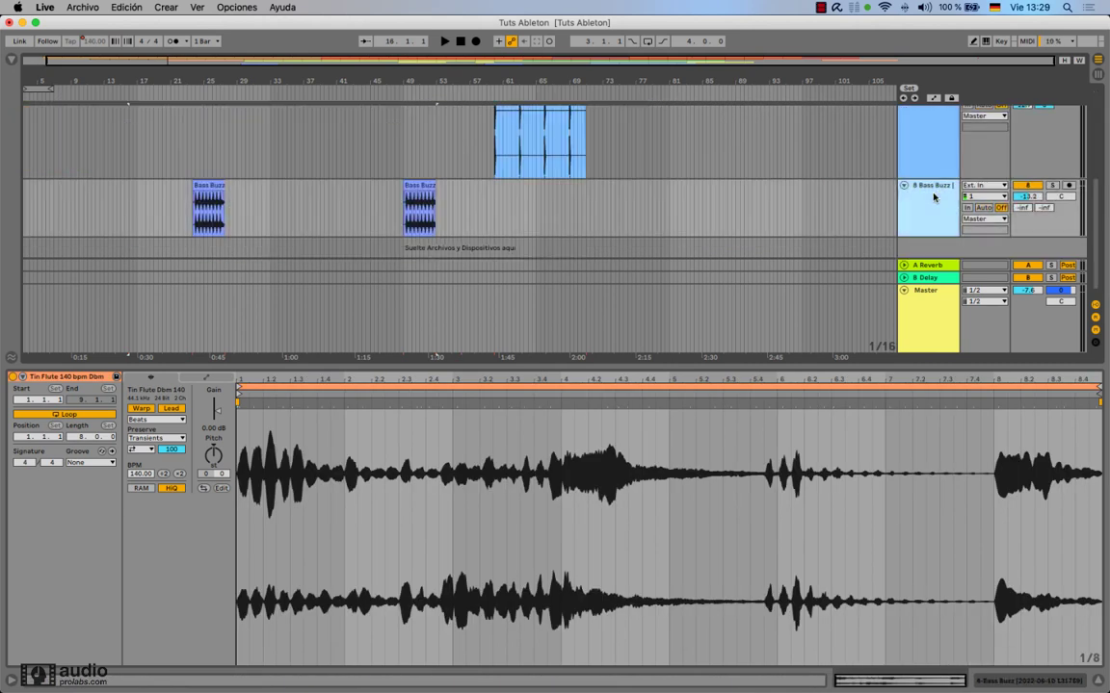
left_click(410, 186)
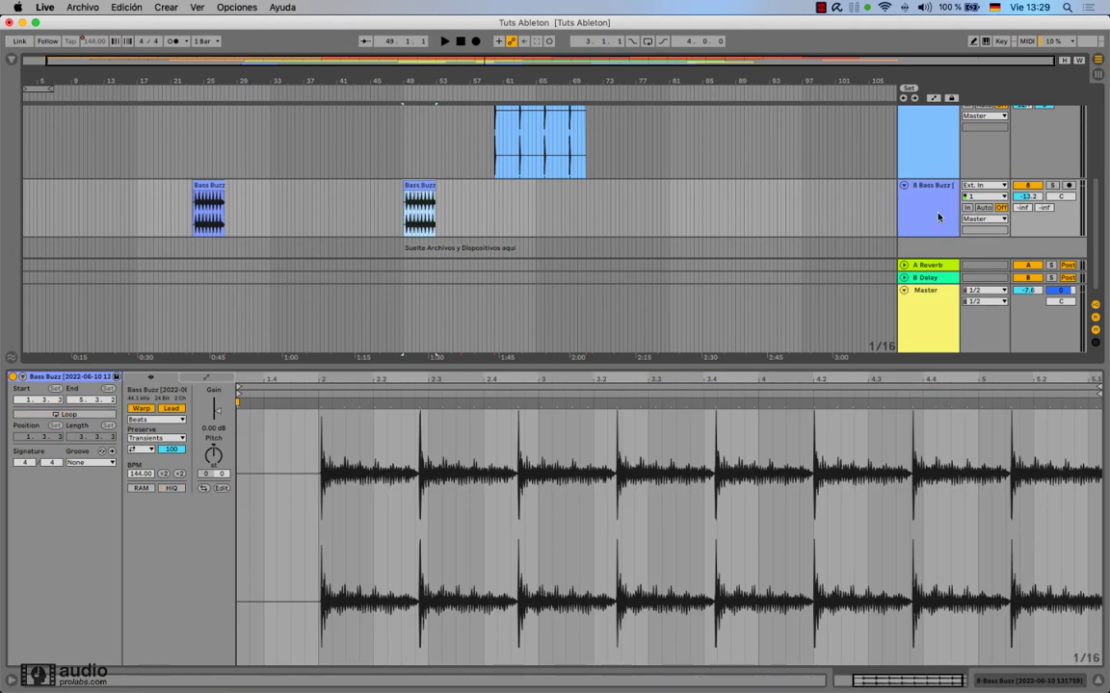
scroll(816, 173, "down", 1)
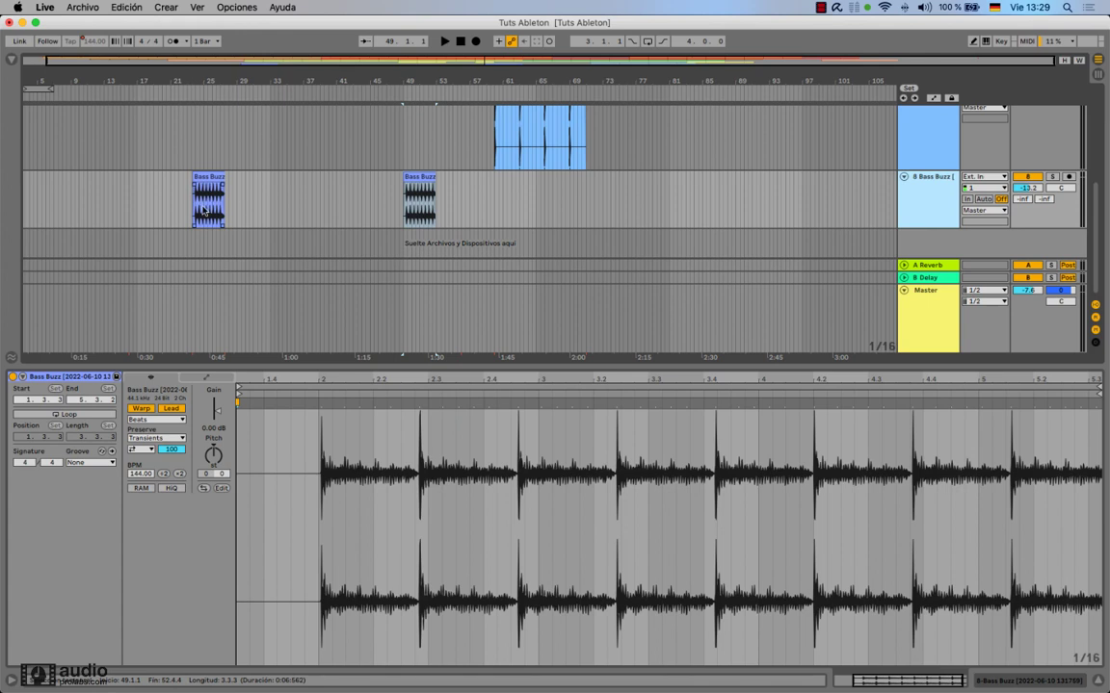
left_click(167, 216)
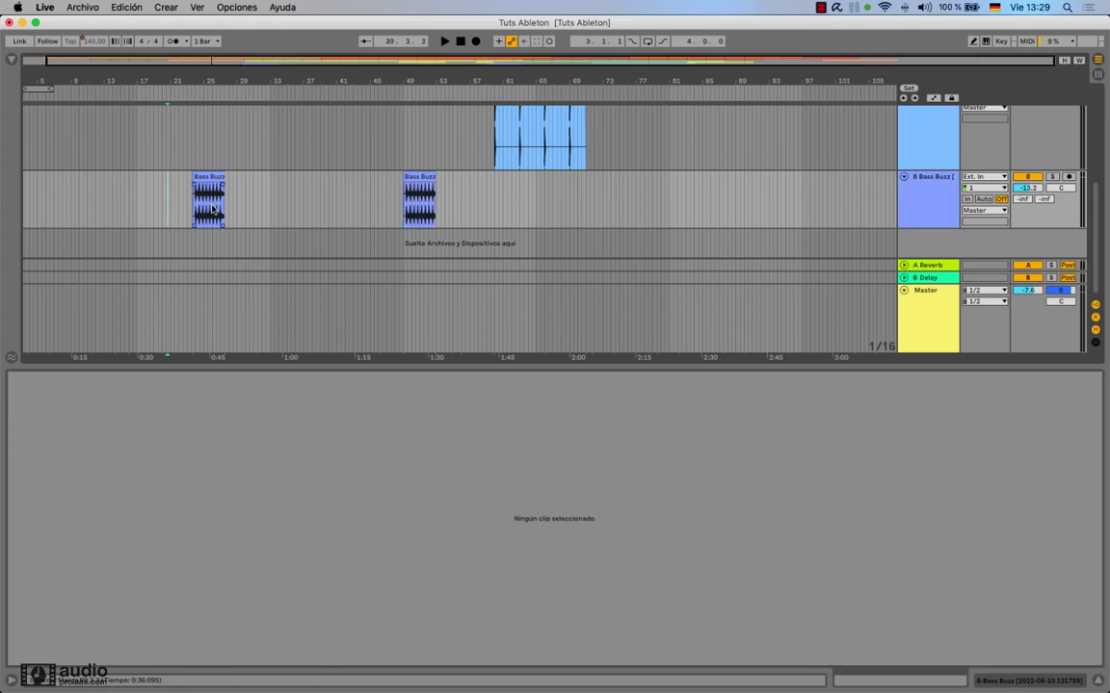
left_click(212, 208)
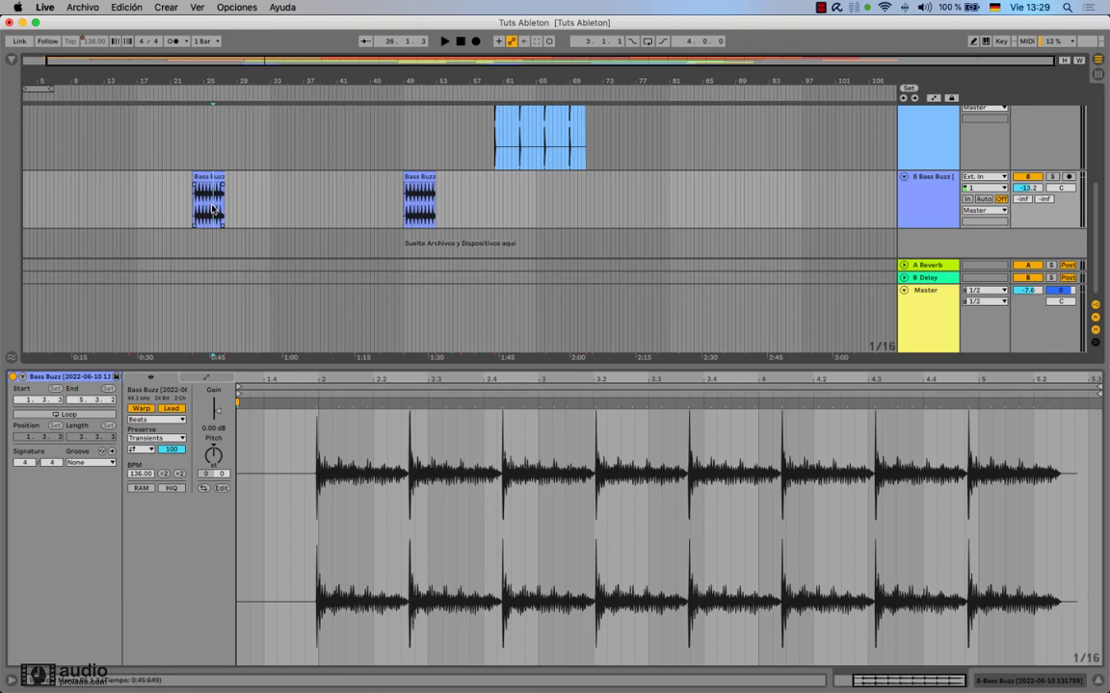
Check the song tempo at points outside the Bass Buzz clips, and inspect the last Acid House Beat clip on track 1.
left_click(282, 211)
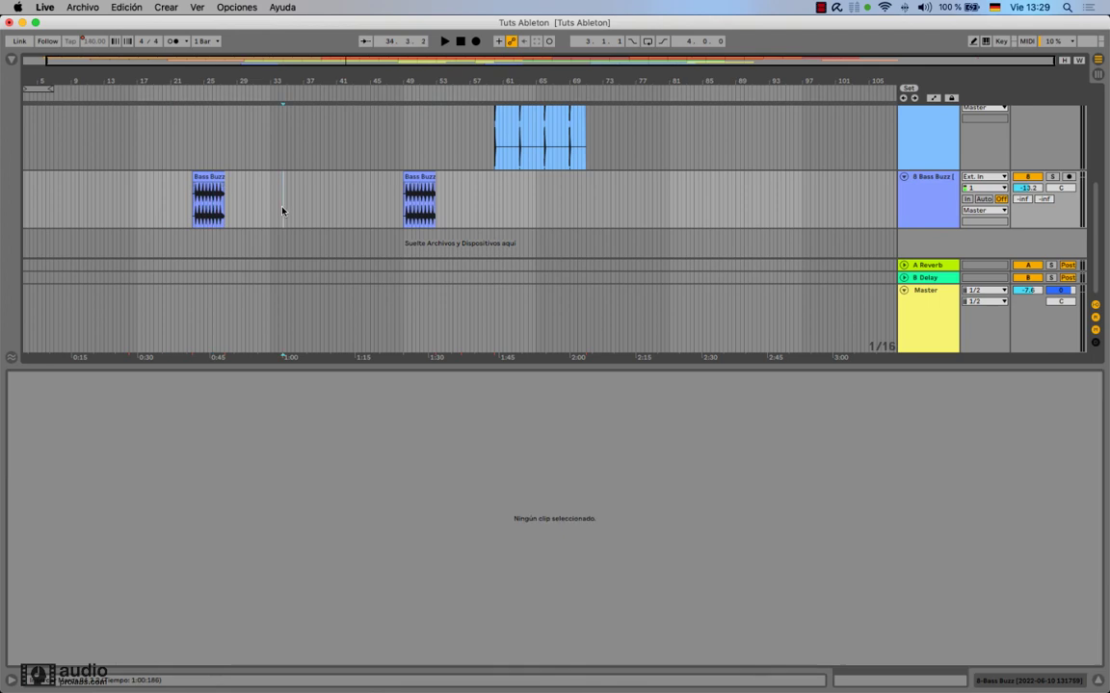
left_click(603, 211)
left_click(721, 205)
left_click(623, 204)
scroll(618, 197, "up", 6)
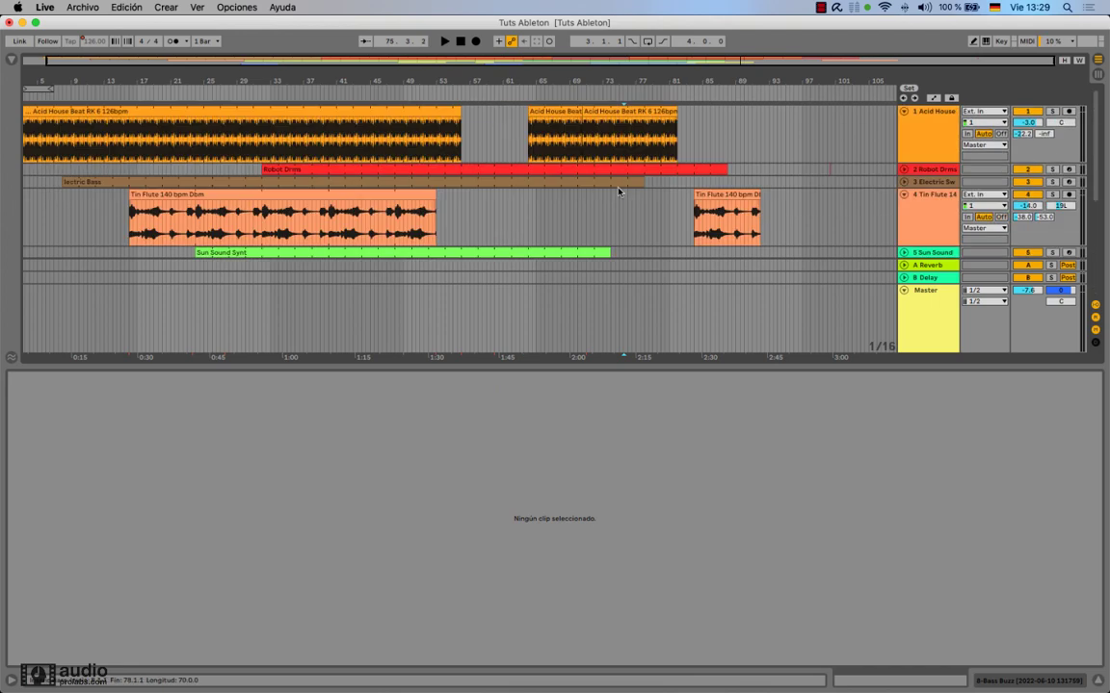
left_click(622, 113)
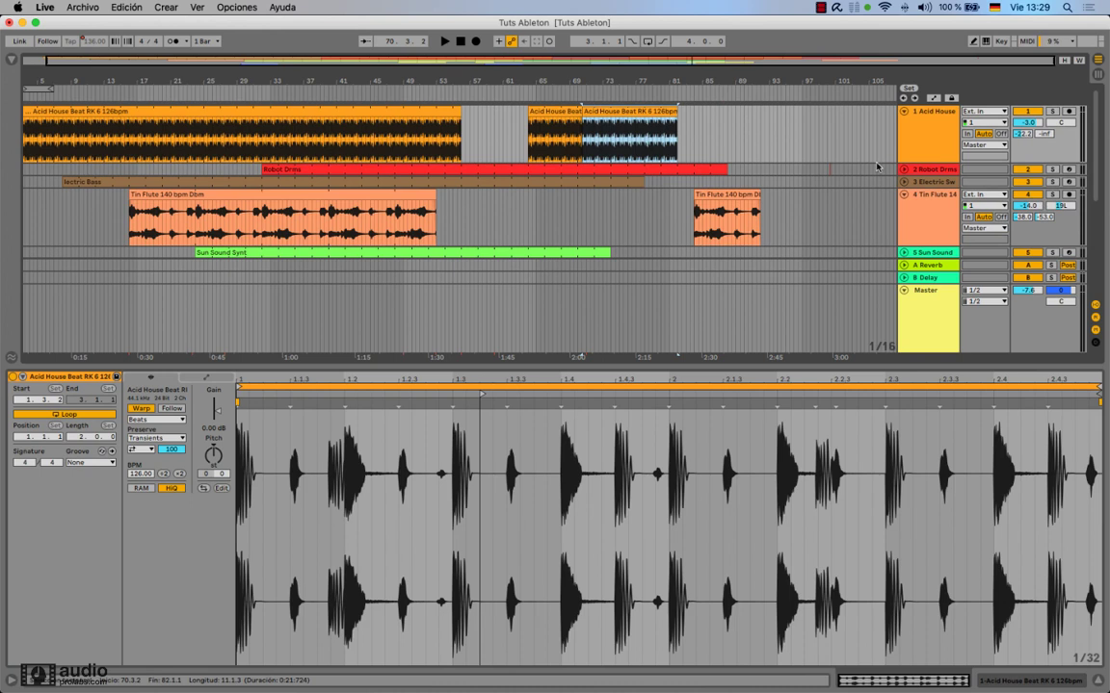
Extend the second Bass Buzz clip on track 8 to a length of four bars, ending at bar 53.
scroll(863, 192, "down", 5)
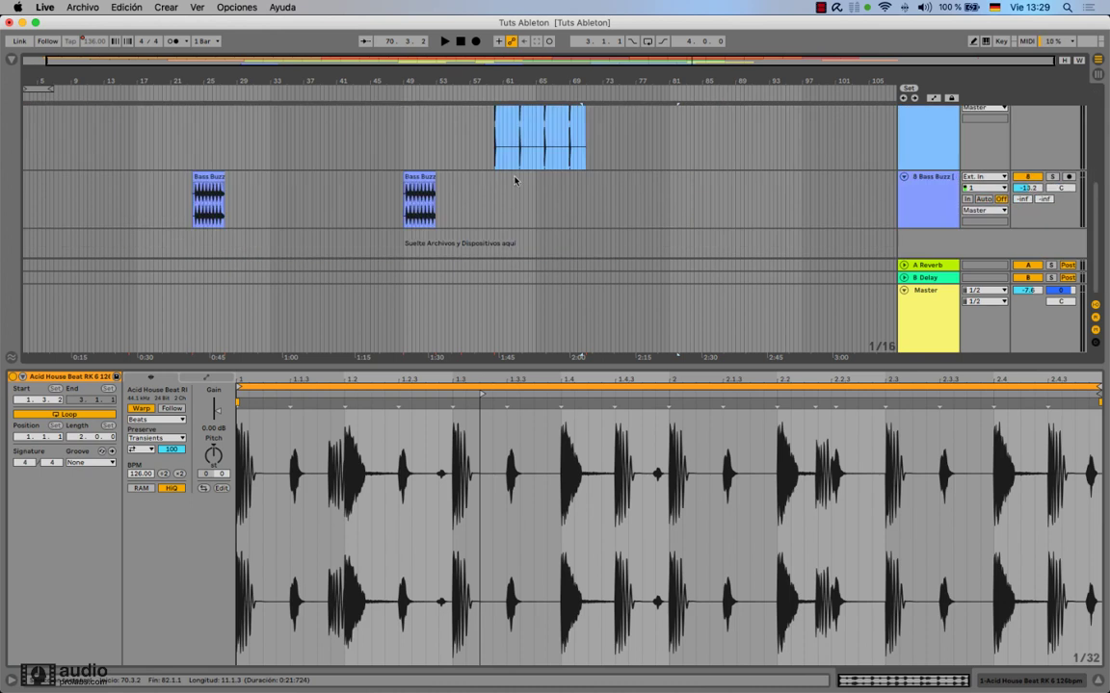
left_click(399, 183)
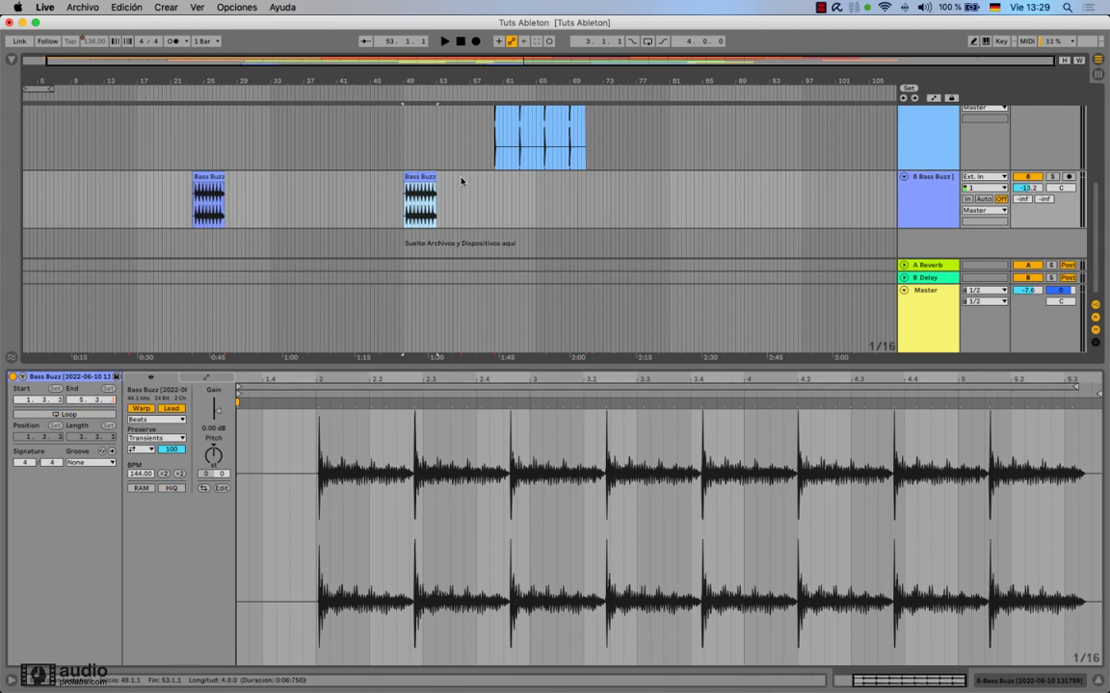
key("Escape")
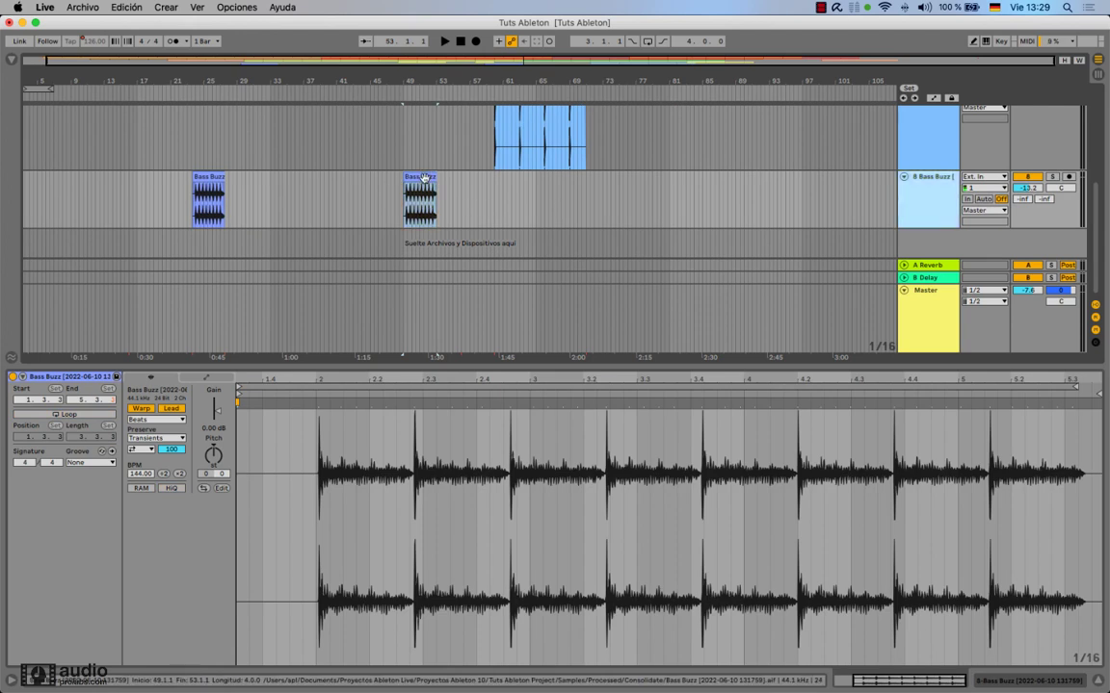
Switch the second Bass Buzz clip on track 8 from tempo leader to Follow.
left_click(917, 209)
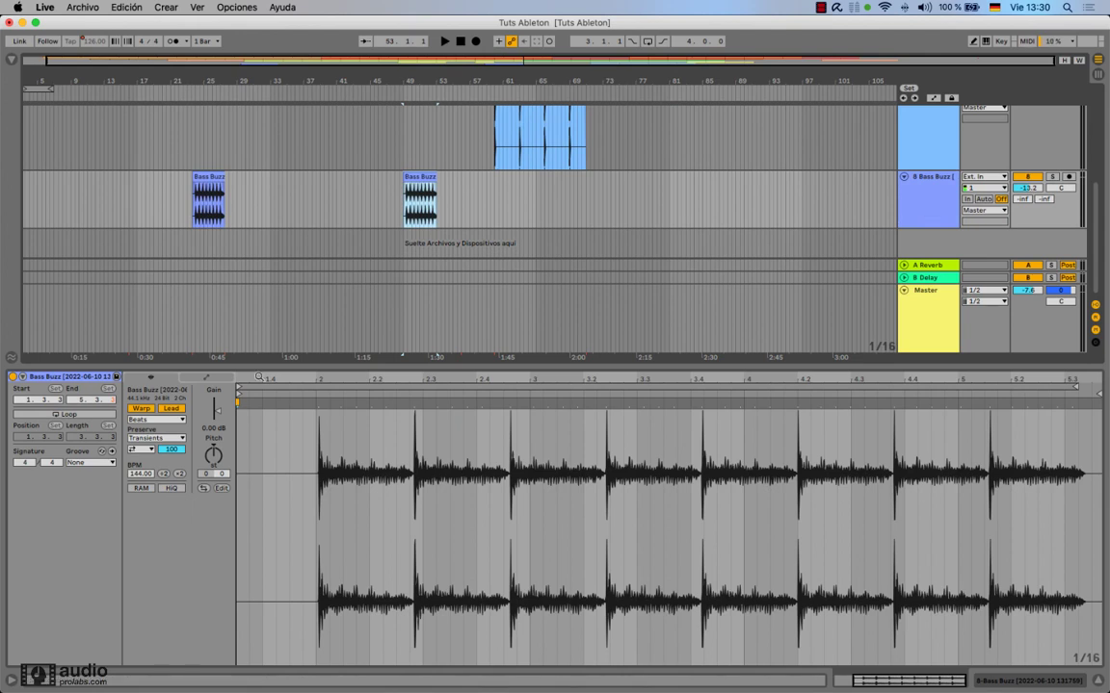
left_click(174, 414)
left_click(176, 411)
left_click(174, 411)
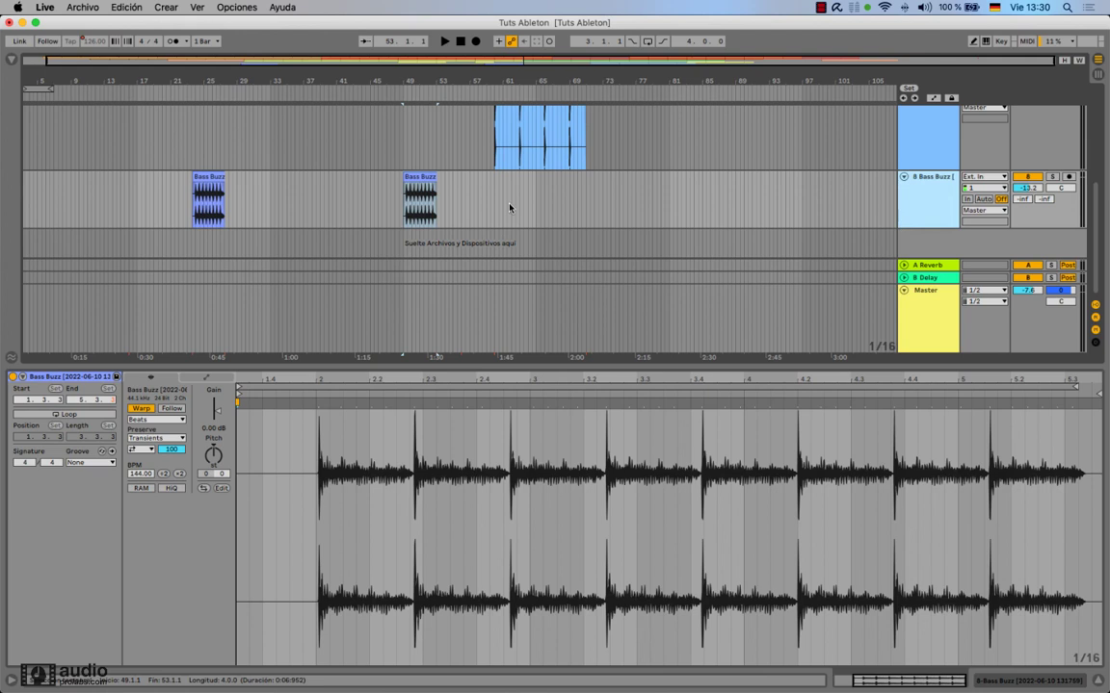
left_click(426, 181)
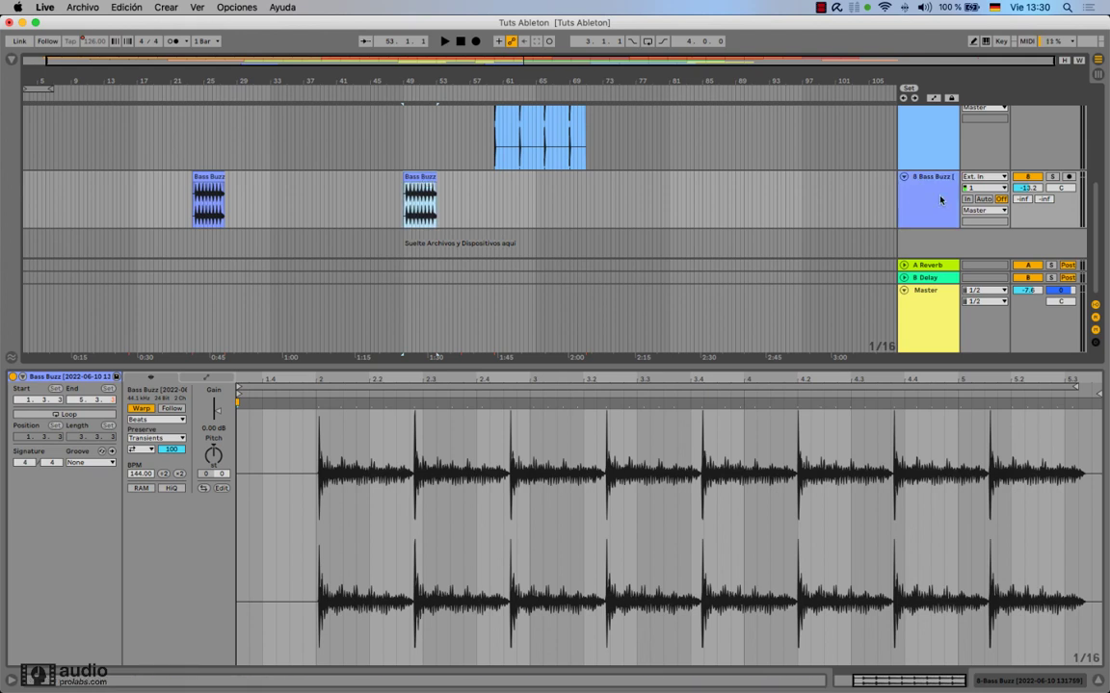